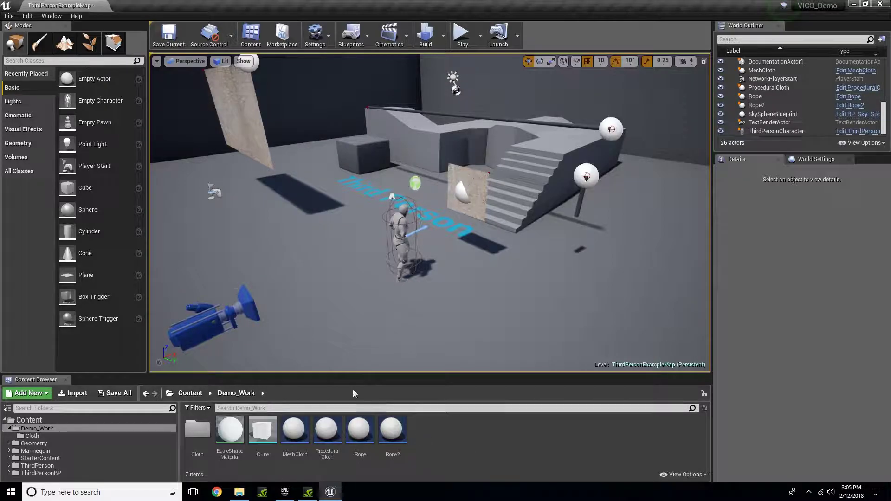
Place a VDWind Directional Source Actor in the level, on the floor between the player start and the blue camera.
{"action": "left_click", "coordinate": [46, 61]}
{"action": "type", "text": "wind"}
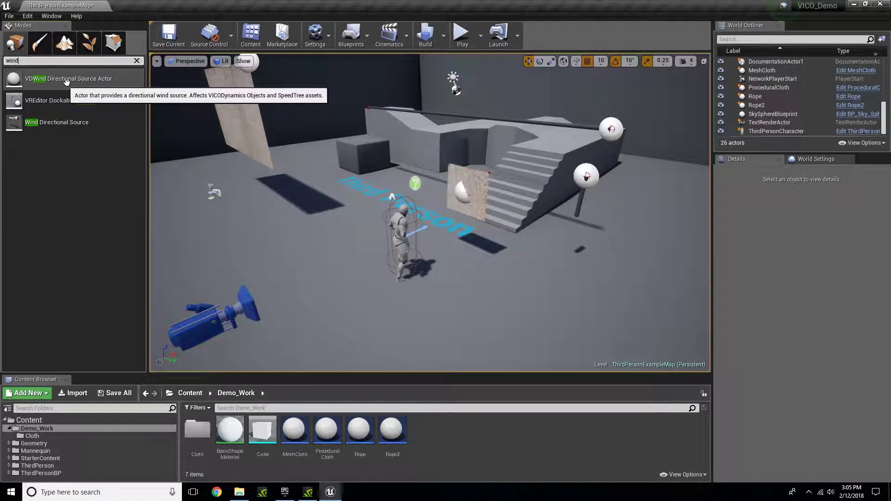
{"action": "left_click_drag", "start_coordinate": [55, 79], "coordinate": [251, 254]}
{"action": "left_click", "coordinate": [137, 61]}
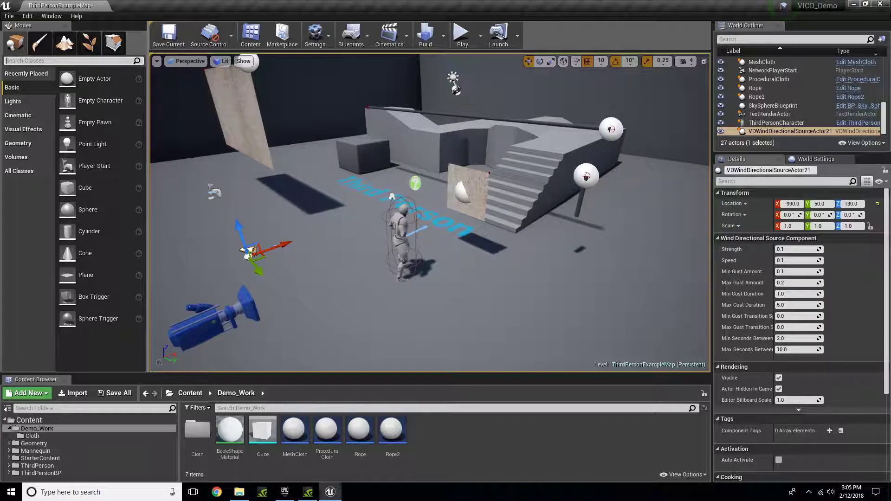
Play-test the level to check how the cloths and ropes react to the wind source, and stop the session.
{"action": "left_click", "coordinate": [463, 35]}
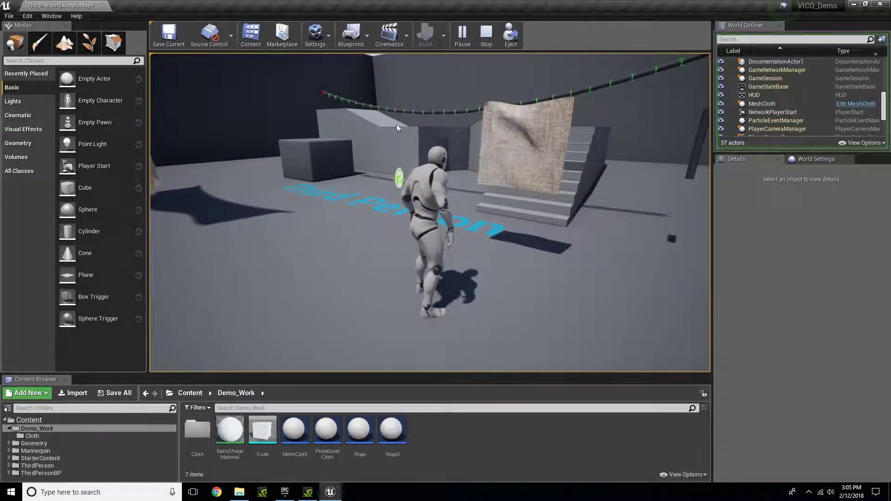
{"action": "key", "text": "Escape"}
{"action": "right_click_drag", "start_coordinate": [430, 212], "coordinate": [420, 267]}
{"action": "key", "text": "s"}
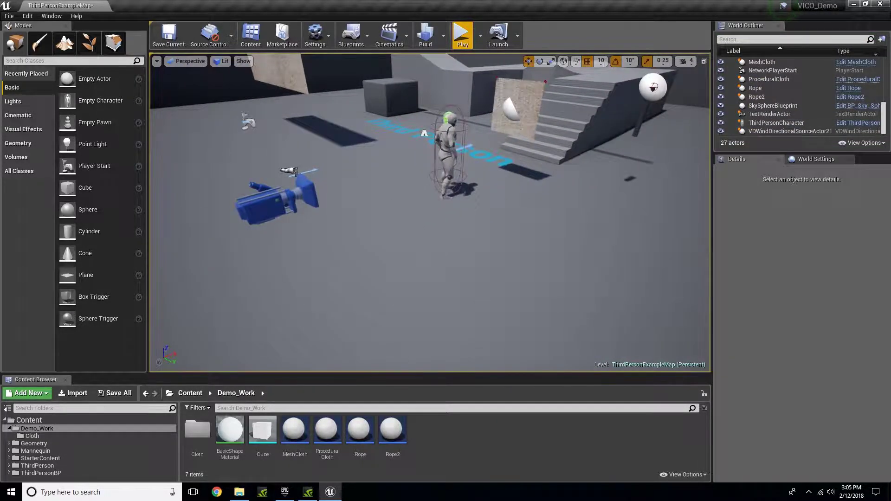
Open the MeshCloth, ProceduralCloth, Rope and Rope2 blueprints for editing.
{"action": "double_click", "coordinate": [328, 429]}
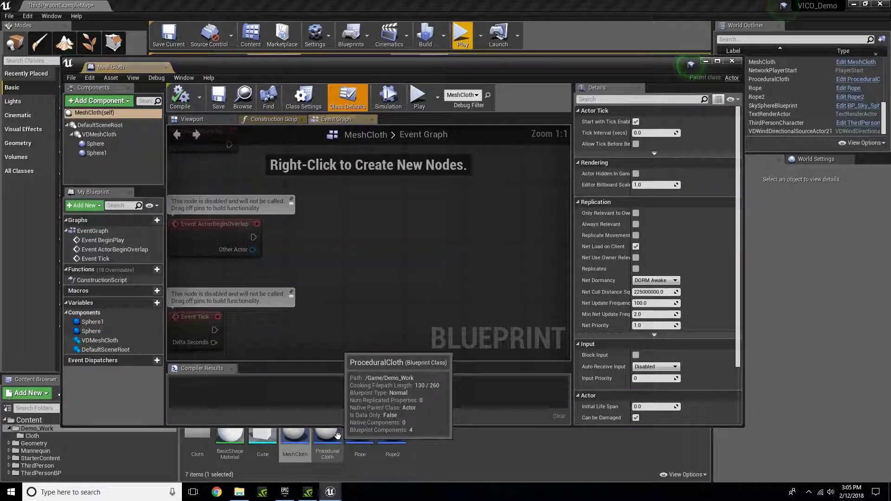
{"action": "double_click", "coordinate": [371, 435]}
{"action": "double_click", "coordinate": [392, 436]}
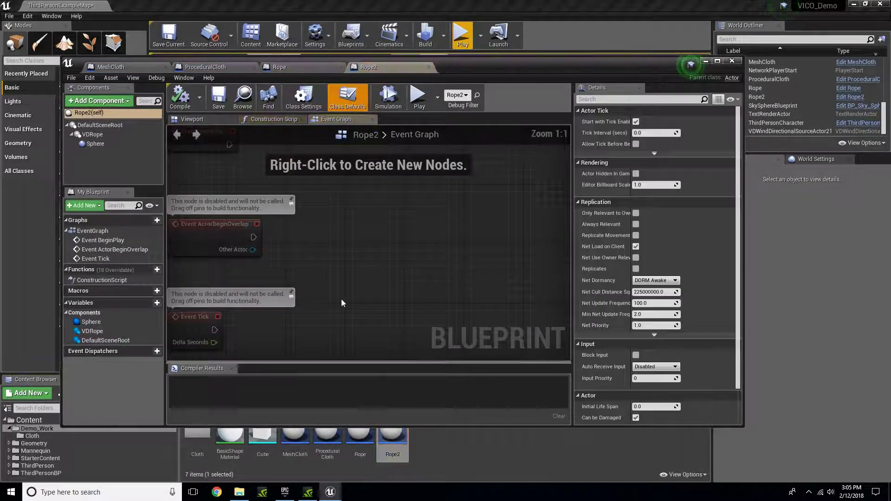
Enable Affected by Global Wind on the VDRope component of the Rope2 blueprint and compile it.
{"action": "left_click", "coordinate": [95, 135]}
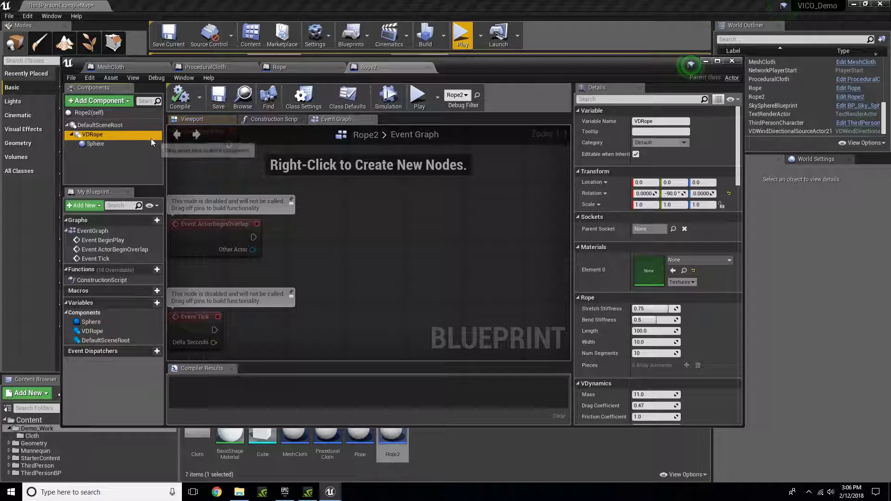
{"action": "left_click", "coordinate": [632, 100]}
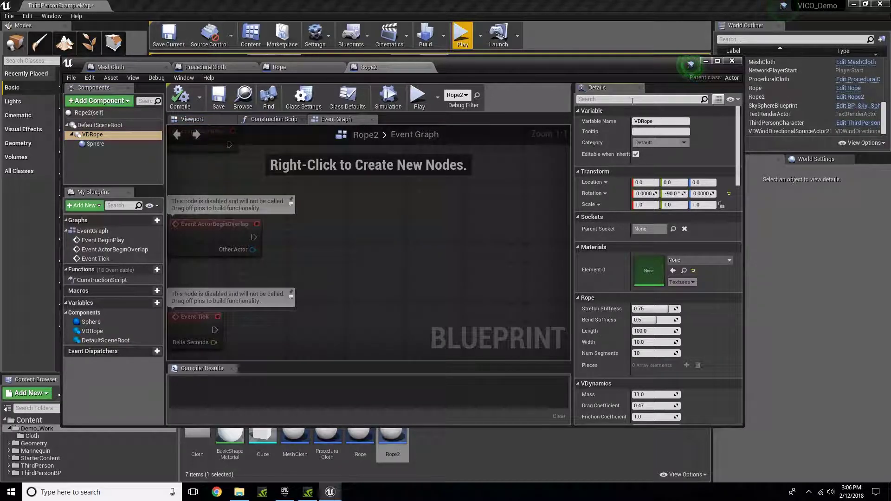
{"action": "type", "text": "wind"}
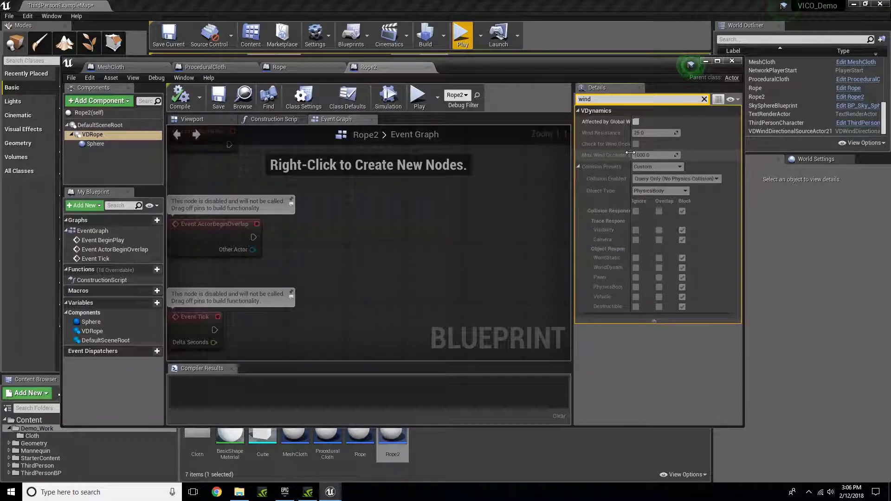
{"action": "left_click_drag", "start_coordinate": [632, 152], "coordinate": [659, 150]}
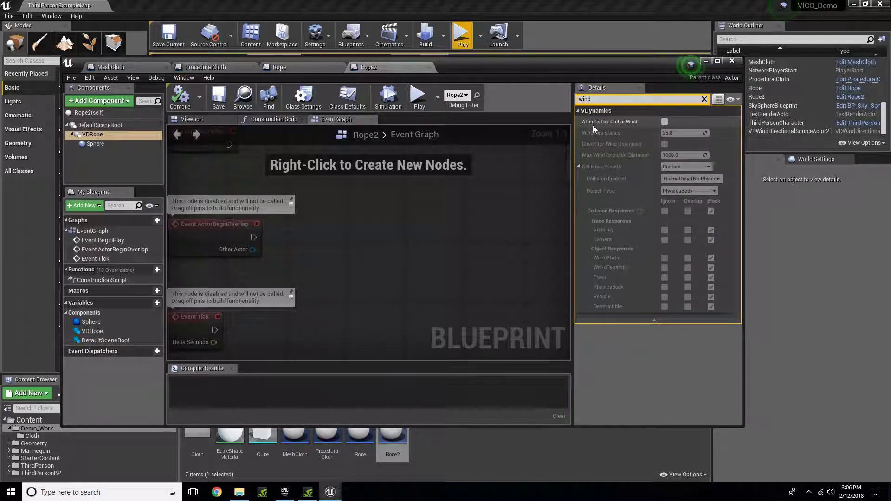
{"action": "left_click", "coordinate": [665, 121]}
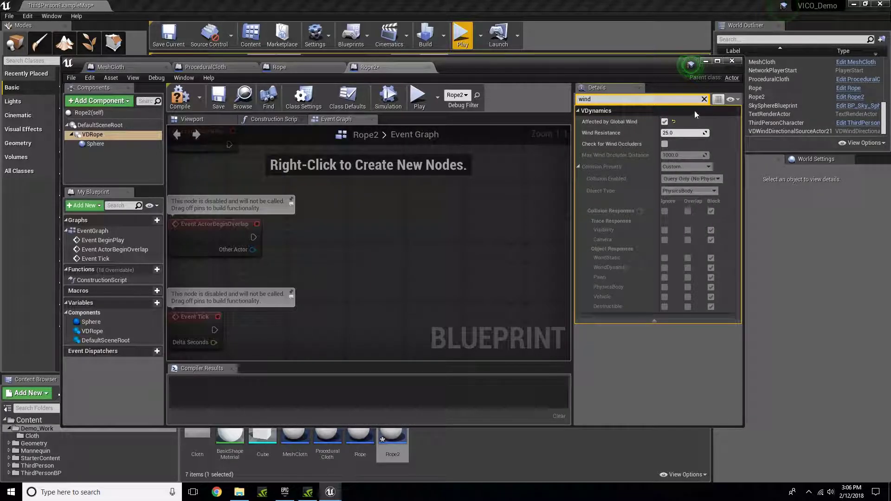
{"action": "left_click", "coordinate": [705, 100]}
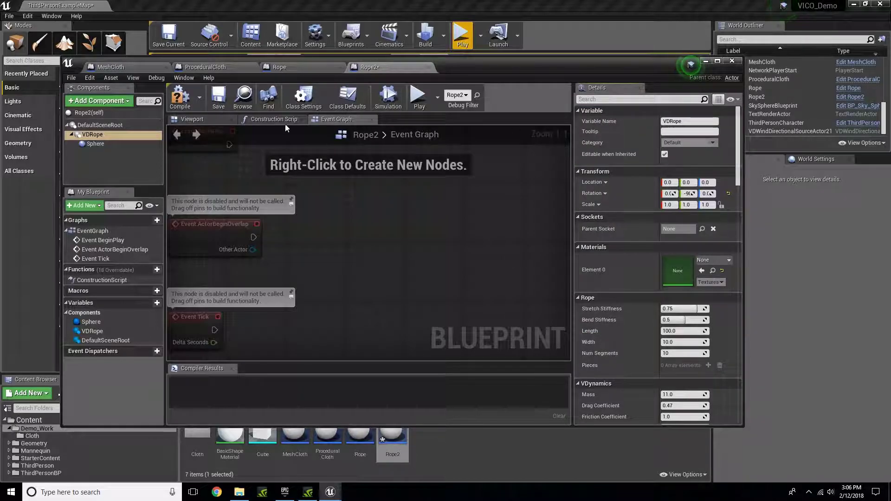
{"action": "left_click", "coordinate": [180, 97]}
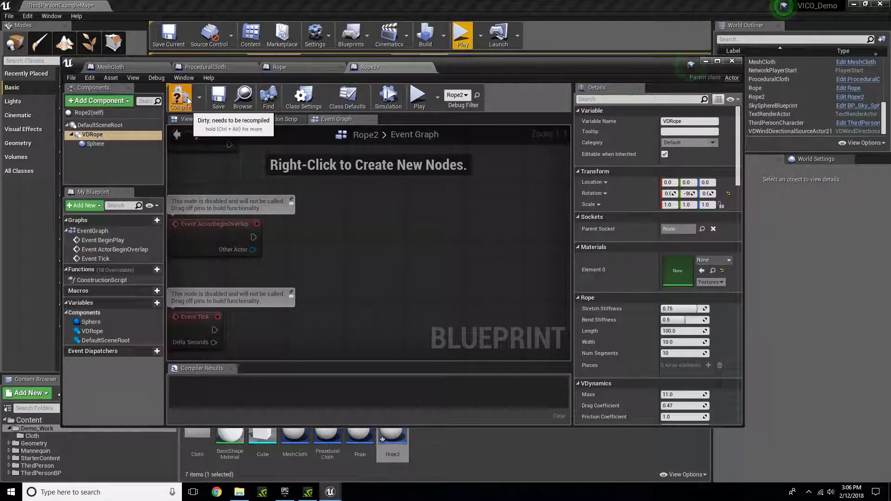
Enable Affected by Global Wind on the VDRope component of the Rope blueprint and compile it.
{"action": "left_click", "coordinate": [291, 66]}
{"action": "left_click", "coordinate": [93, 134]}
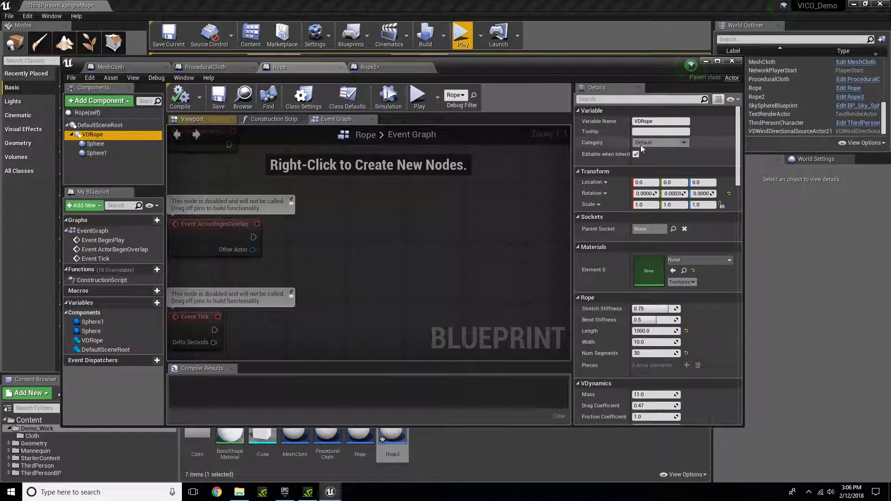
{"action": "left_click", "coordinate": [631, 99]}
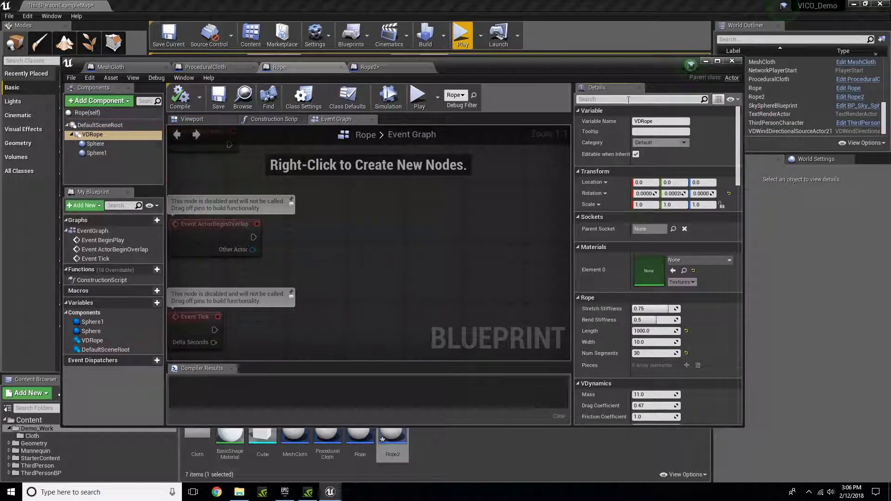
{"action": "type", "text": "wind"}
{"action": "left_click", "coordinate": [636, 122]}
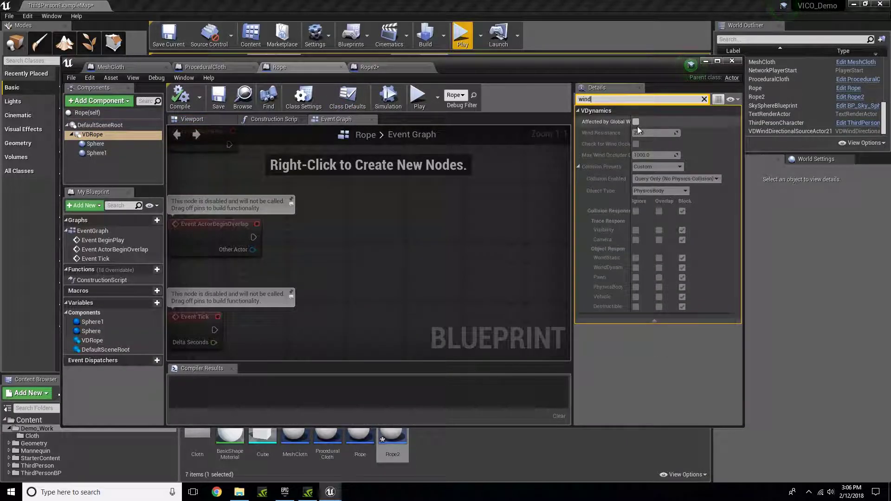
{"action": "left_click", "coordinate": [179, 103]}
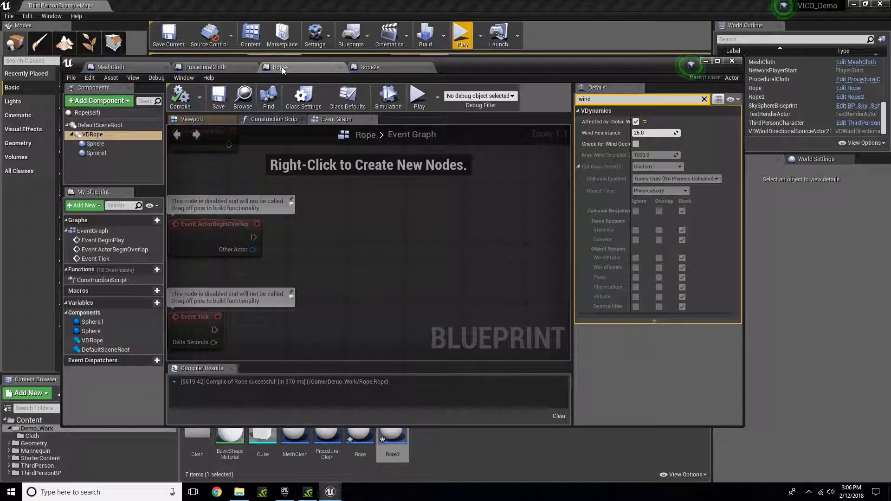
{"action": "left_click", "coordinate": [704, 99]}
Enable Affected by Global Wind on the VDProceduralCloth component of the ProceduralCloth blueprint.
{"action": "left_click", "coordinate": [209, 67]}
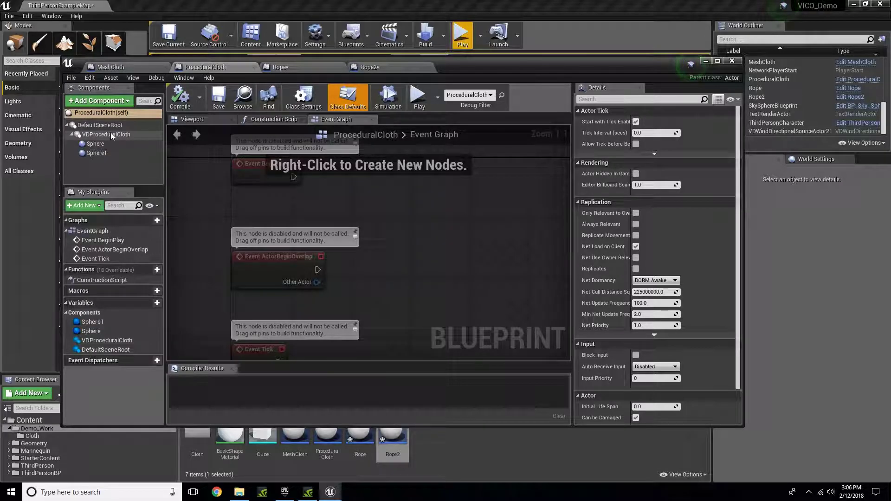
{"action": "left_click", "coordinate": [640, 100]}
{"action": "type", "text": "wind"}
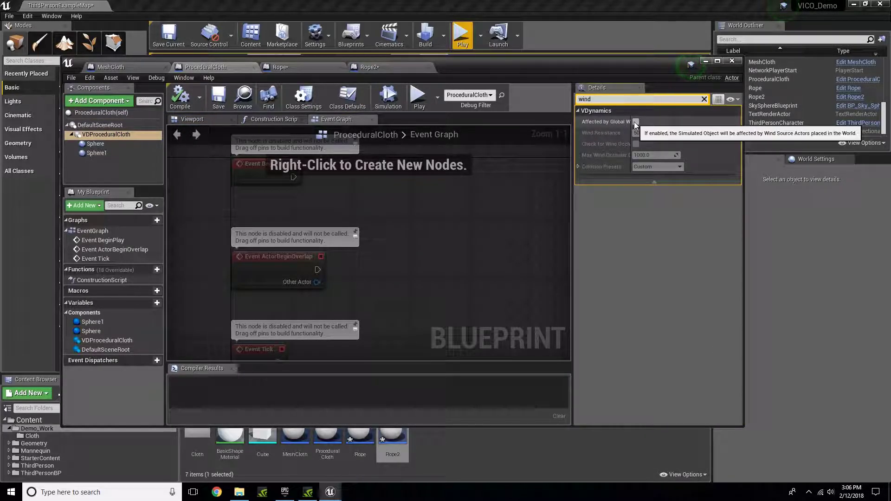
{"action": "left_click", "coordinate": [636, 122]}
{"action": "left_click", "coordinate": [705, 100]}
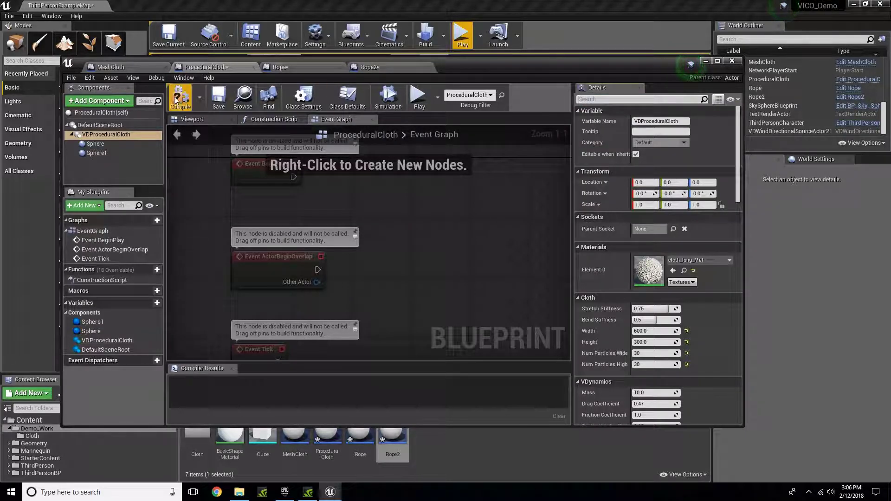
Enable Affected by Global Wind on the VDMeshCloth component of the MeshCloth blueprint and compile it.
{"action": "left_click", "coordinate": [129, 70]}
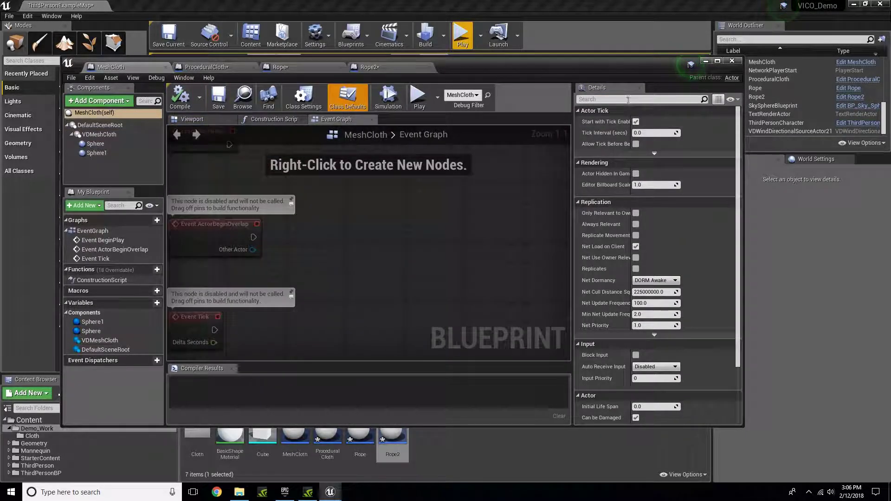
{"action": "left_click", "coordinate": [100, 134]}
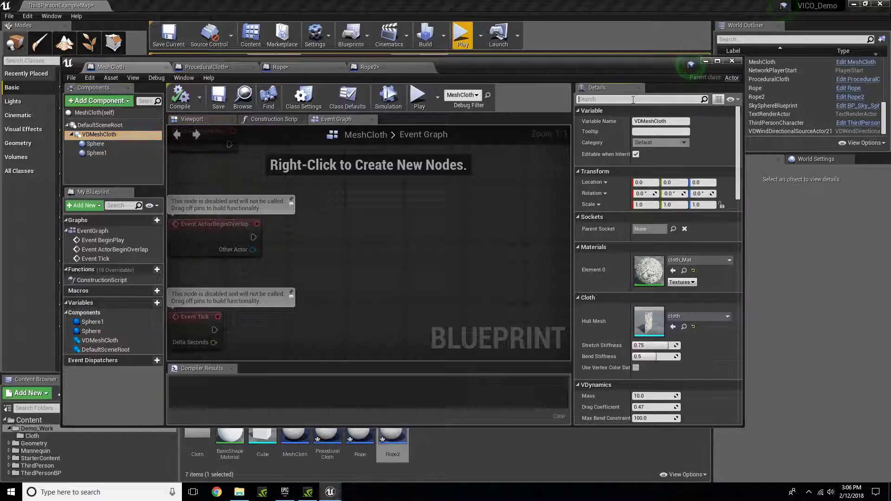
{"action": "left_click", "coordinate": [633, 99]}
{"action": "type", "text": "wind"}
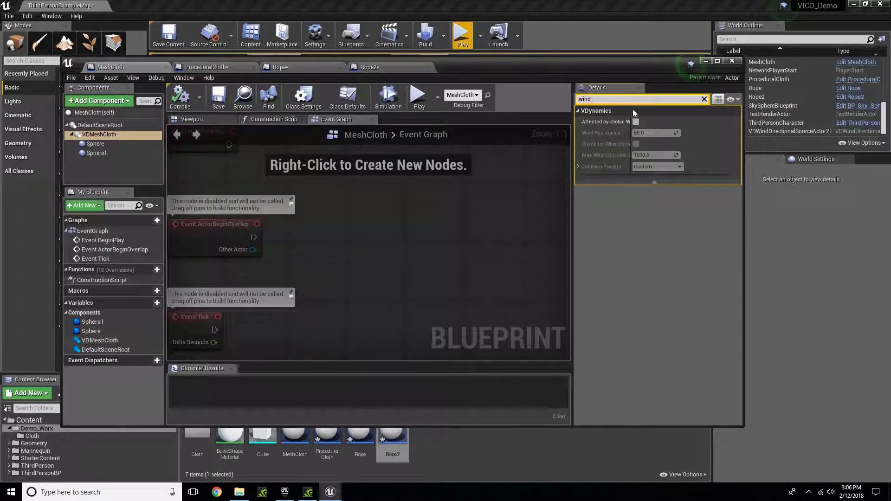
{"action": "left_click", "coordinate": [635, 122]}
{"action": "left_click", "coordinate": [704, 98]}
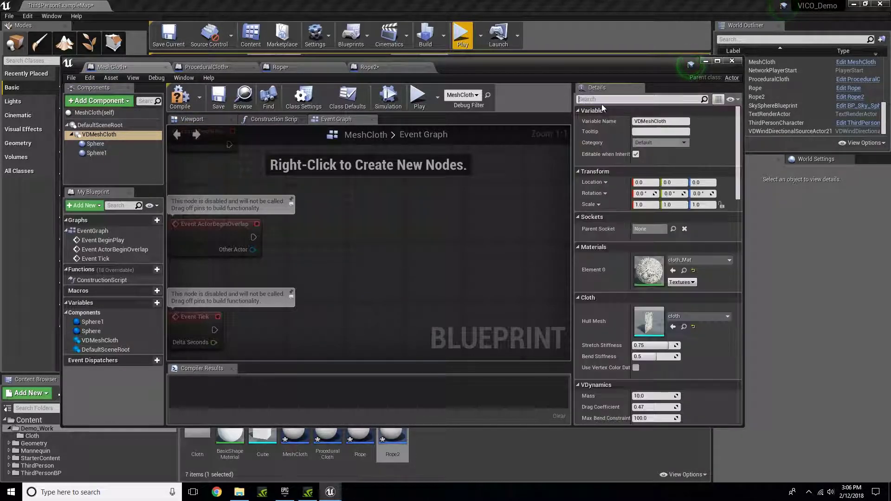
{"action": "left_click", "coordinate": [185, 99]}
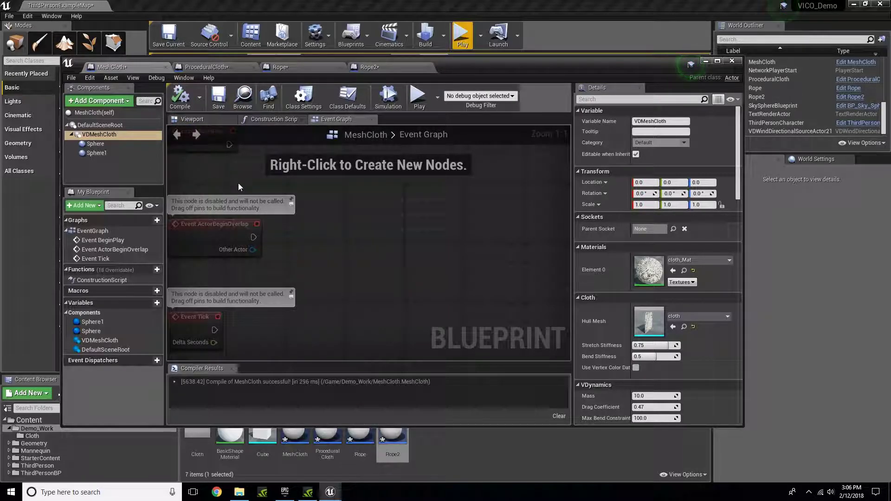
Return to the level and play-test it, moving the character around to observe the wind on the cloths and ropes.
{"action": "left_click", "coordinate": [707, 62]}
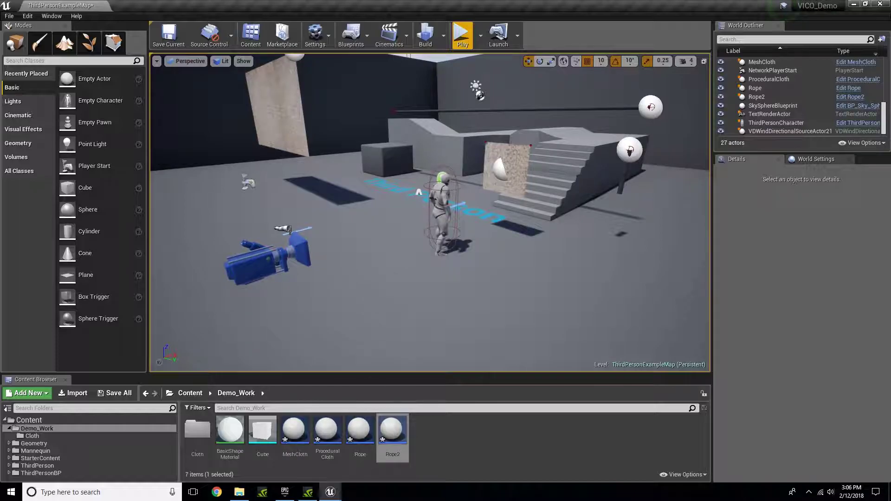
{"action": "mouse_move", "coordinate": [441, 57]}
{"action": "right_mouse_down"}
{"action": "mouse_move", "coordinate": [492, 61]}
{"action": "mouse_move", "coordinate": [441, 58]}
{"action": "right_mouse_up"}
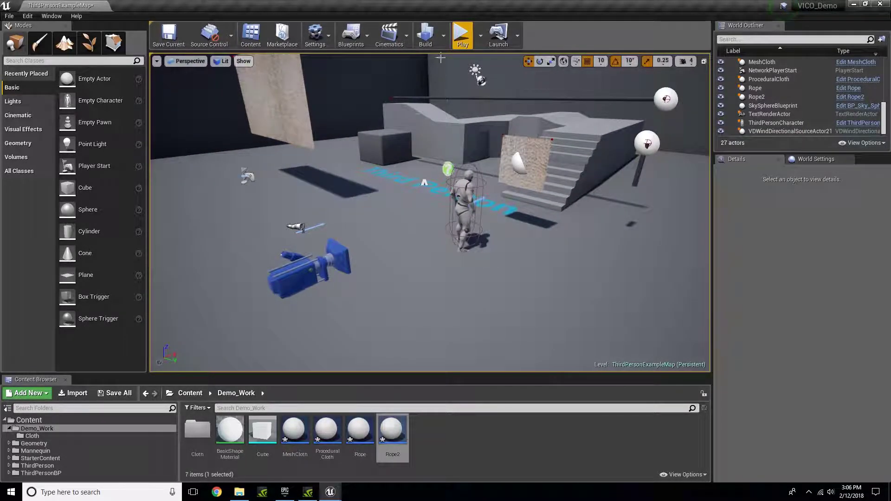
{"action": "left_click", "coordinate": [463, 33]}
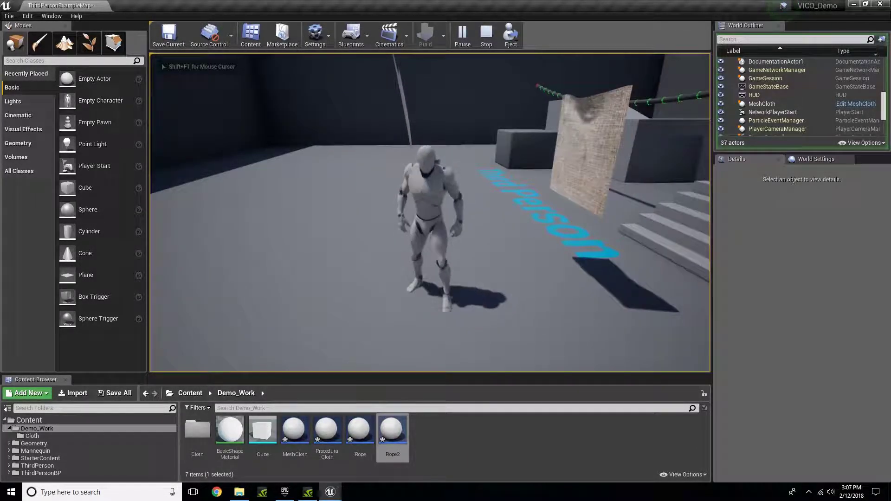
{"action": "key", "text": "d"}
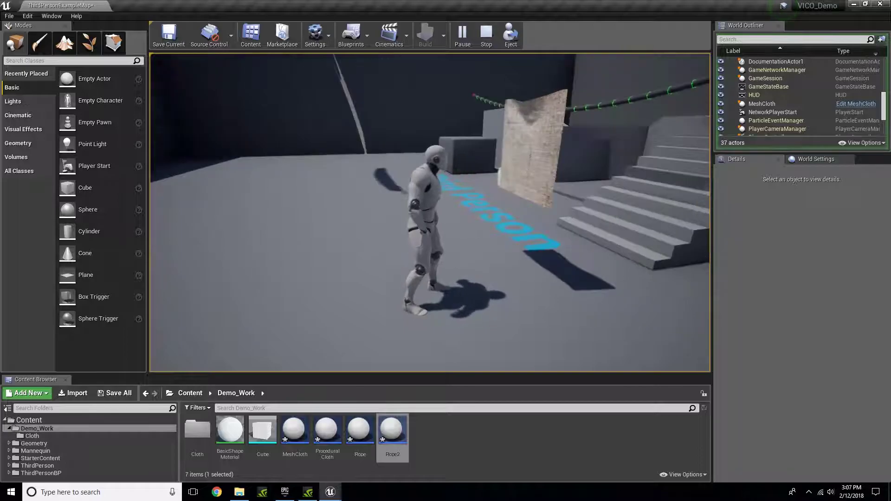
{"action": "key", "text": "d"}
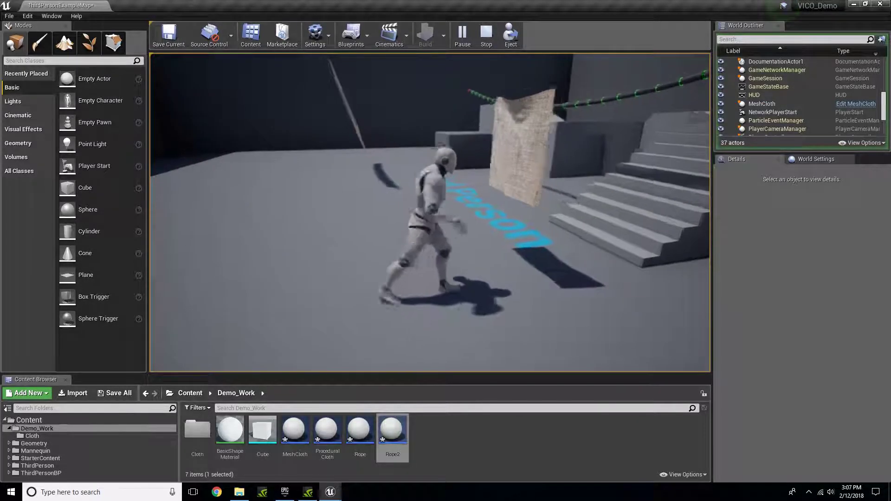
{"action": "key", "text": "w"}
{"action": "key", "text": "a"}
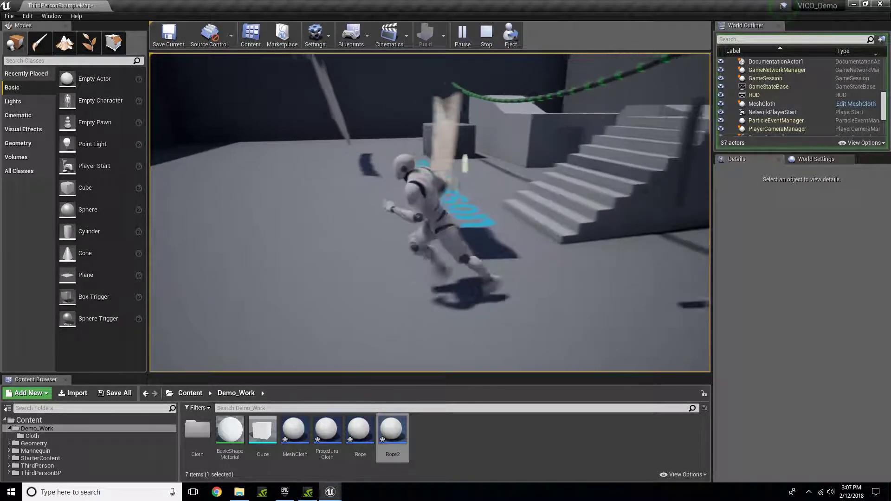
{"action": "key", "text": "d"}
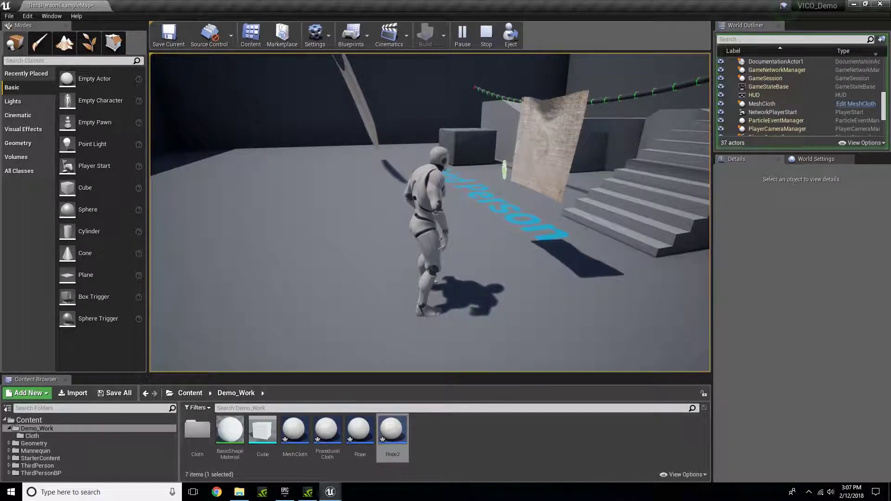
{"action": "key", "text": "Escape"}
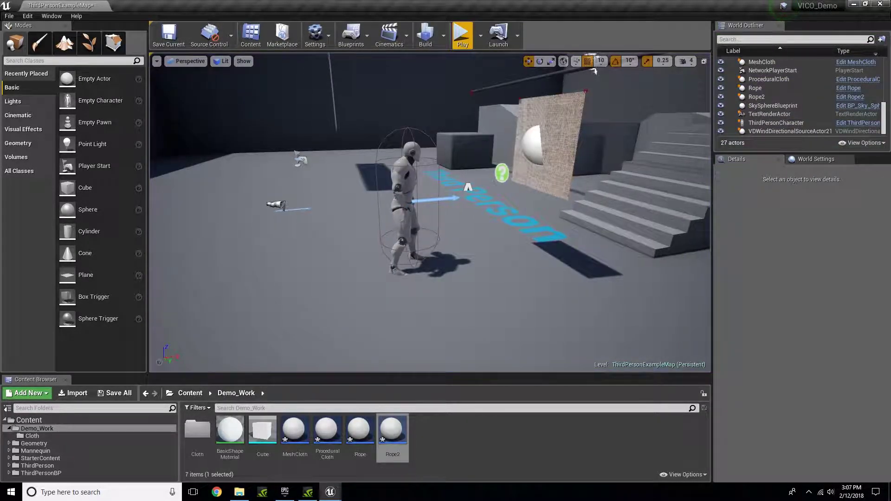
Select the wind directional source actor in the level to show its wind settings.
{"action": "key", "text": "a"}
{"action": "right_click_drag", "start_coordinate": [430, 212], "coordinate": [485, 237]}
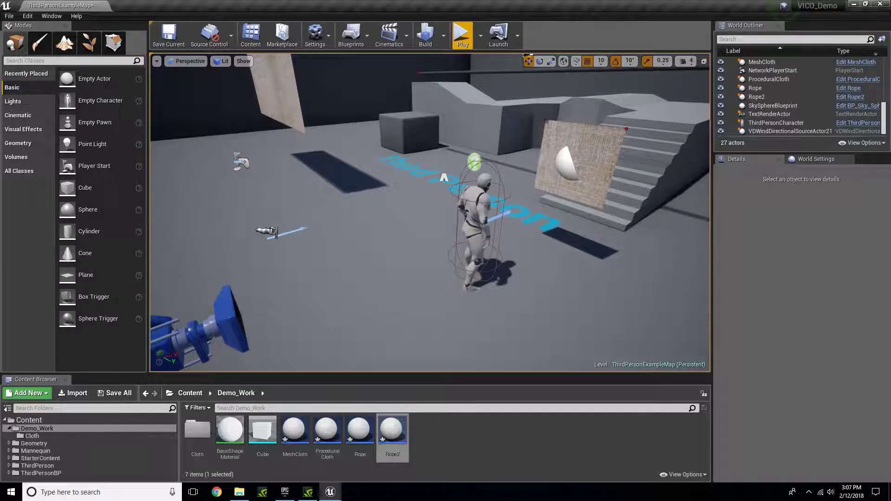
{"action": "left_click", "coordinate": [270, 231]}
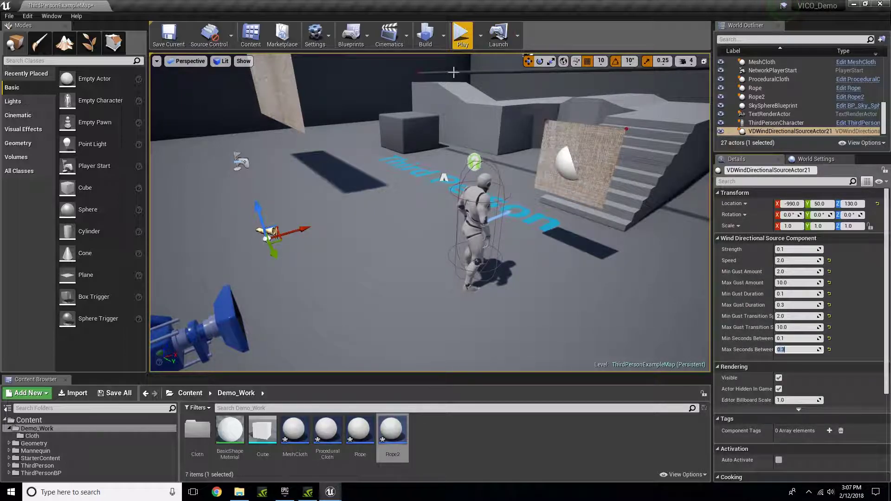
Play-test the level, running the character around the stairs to observe how the wind gusts move the cloths and ropes.
{"action": "right_click_drag", "start_coordinate": [434, 195], "coordinate": [433, 144]}
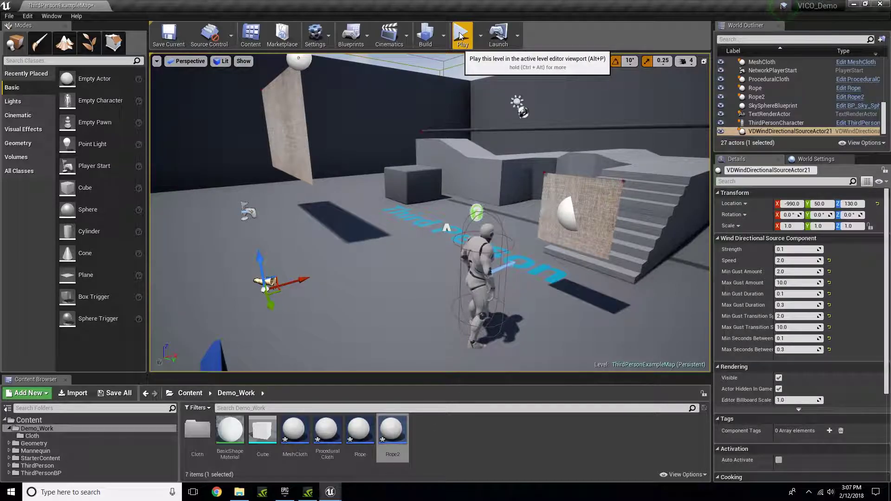
{"action": "left_click", "coordinate": [462, 36]}
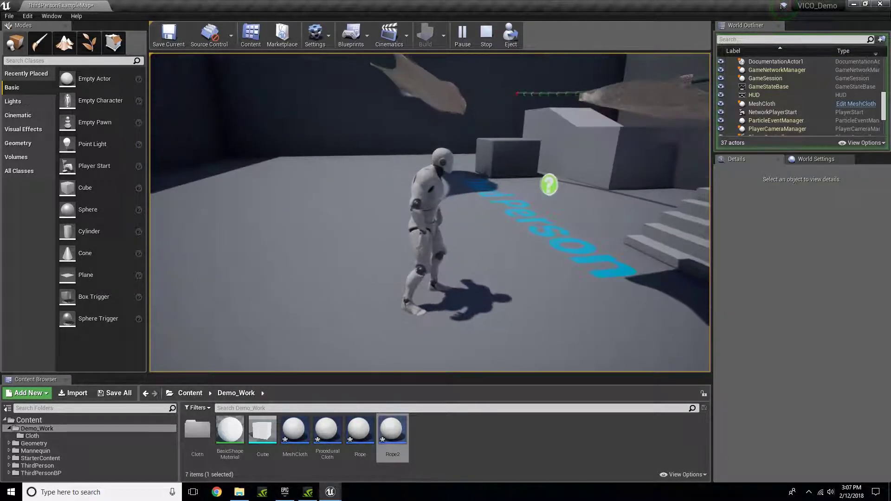
{"action": "key", "text": "d"}
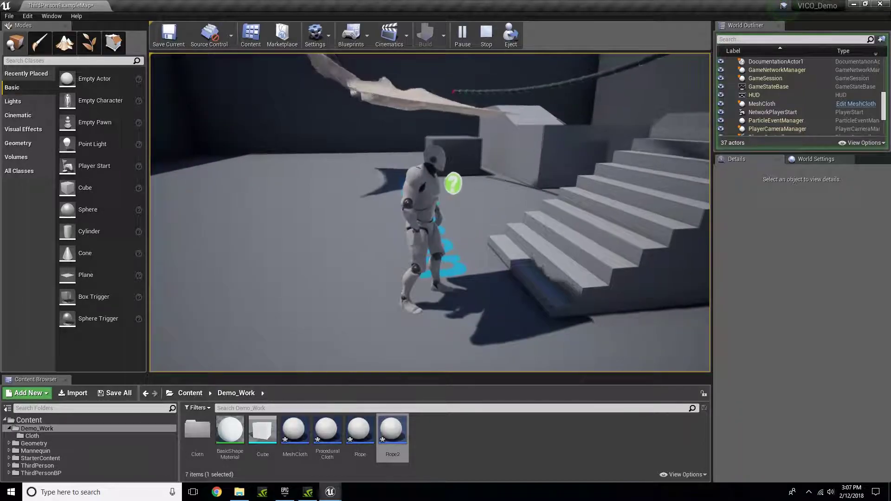
{"action": "key", "text": "s"}
{"action": "key", "text": "a"}
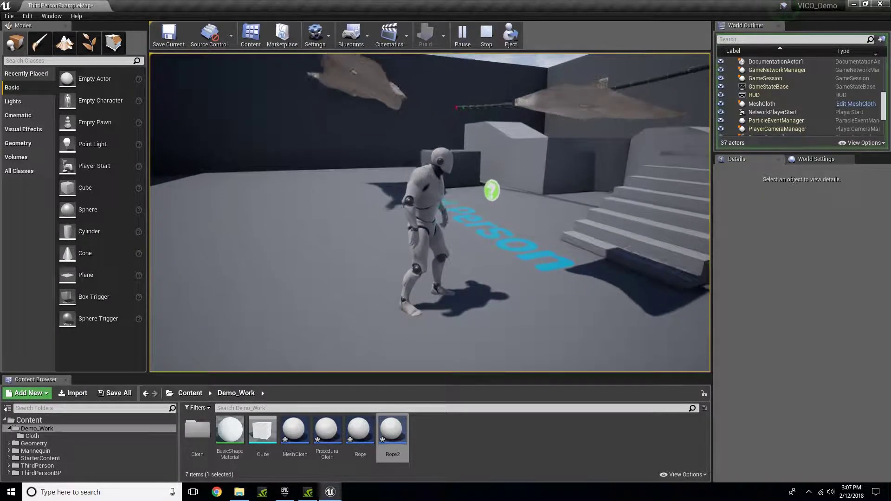
{"action": "key", "text": "w"}
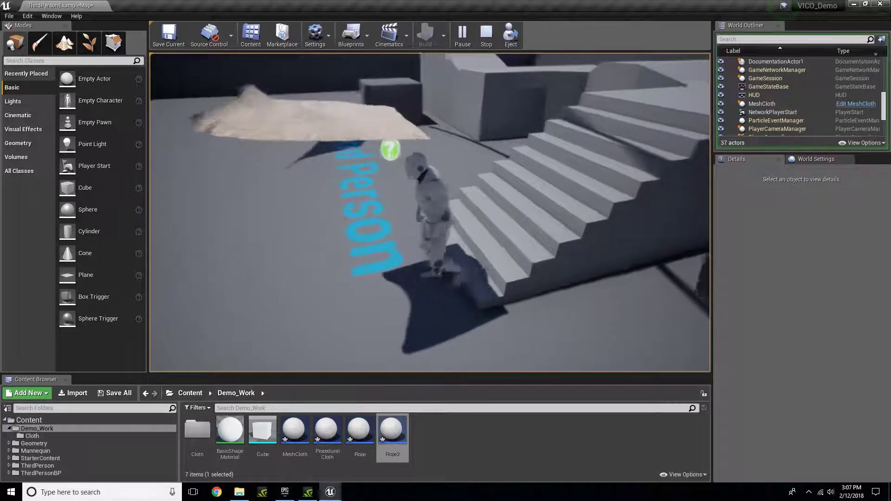
{"action": "key", "text": "a"}
{"action": "key", "text": "a"}
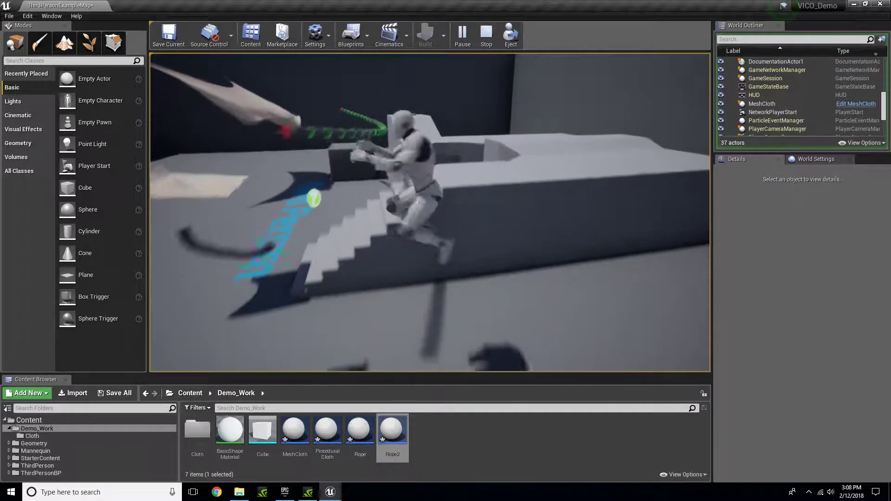
{"action": "key", "text": "w"}
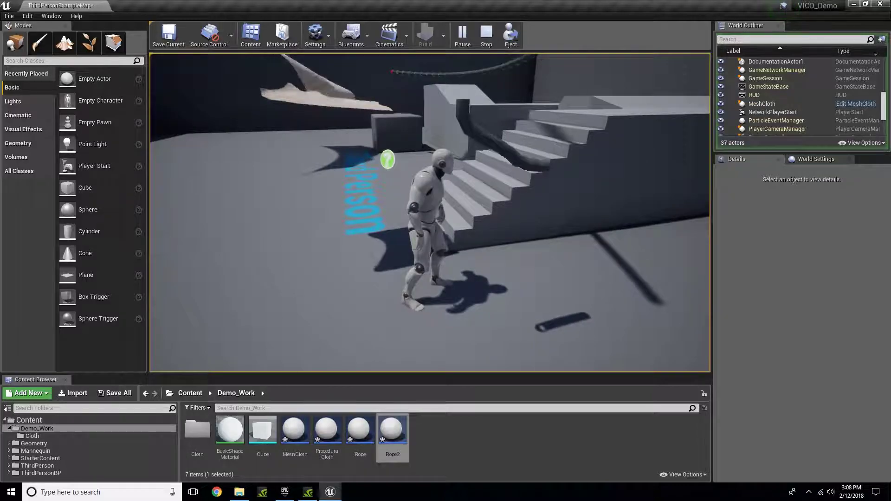
Run the character beneath the high hanging cloth and back to watch it in the wind, and end the play session.
{"action": "key", "text": "a"}
{"action": "key", "text": "w"}
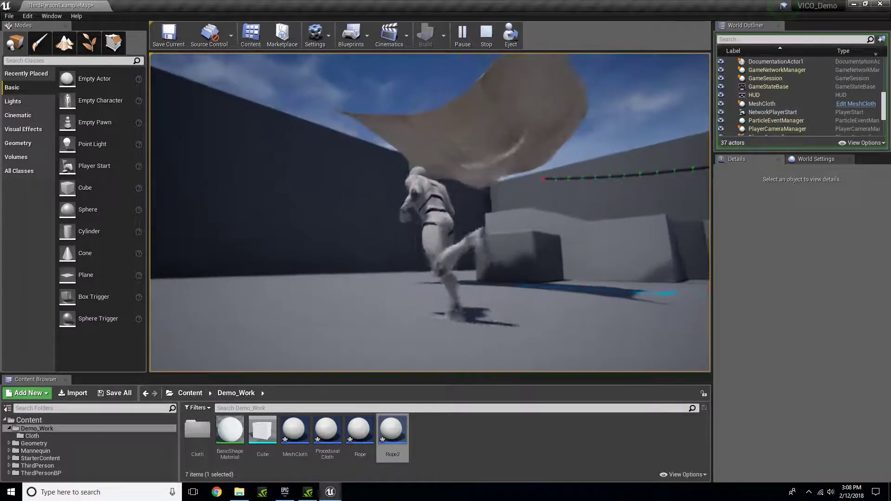
{"action": "key", "text": "d"}
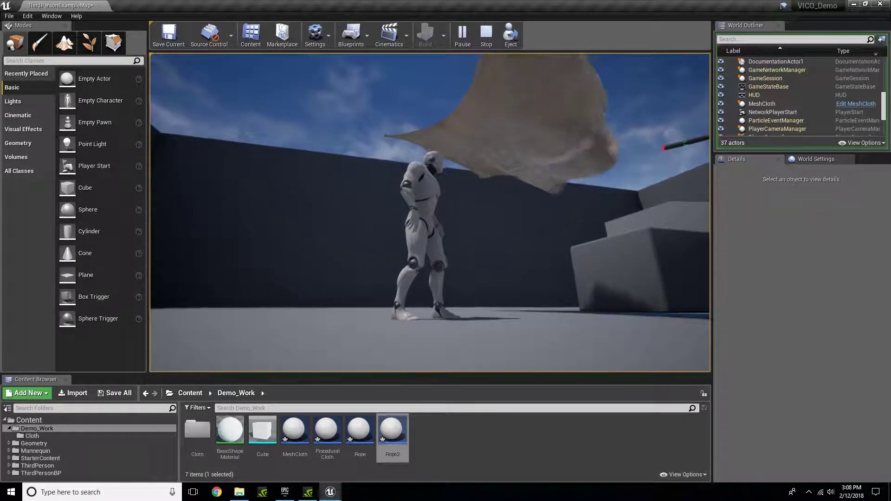
{"action": "key", "text": "d"}
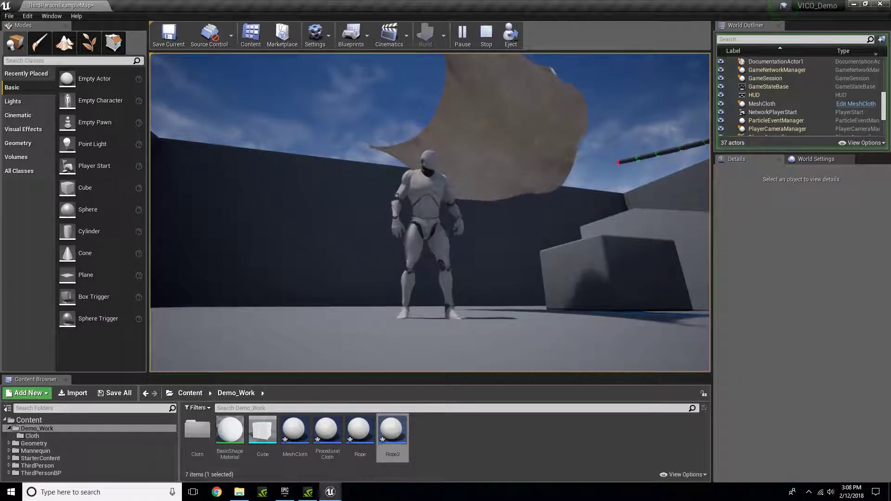
{"action": "key", "text": "s"}
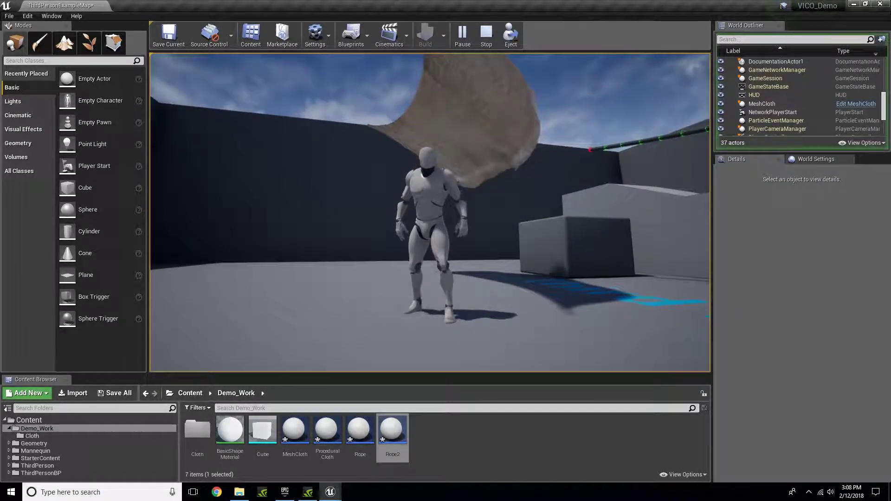
{"action": "key", "text": "s"}
{"action": "key", "text": "d"}
{"action": "key", "text": "w"}
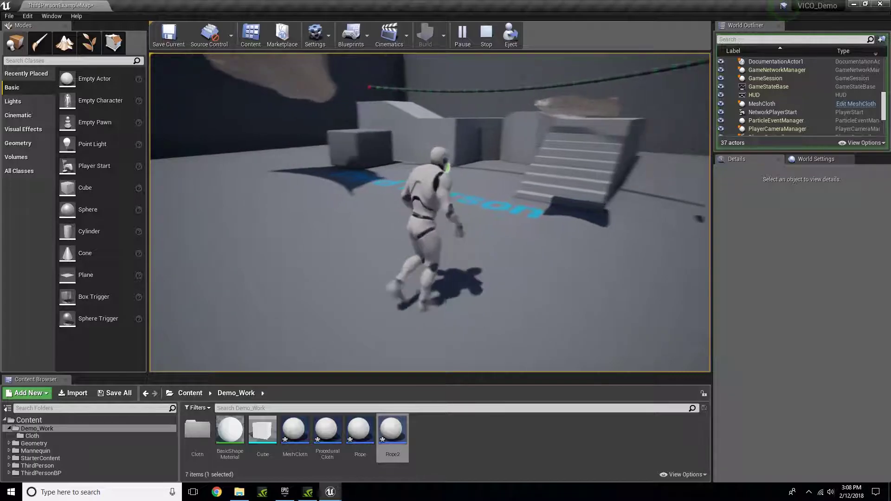
{"action": "key", "text": "s"}
{"action": "key", "text": "d"}
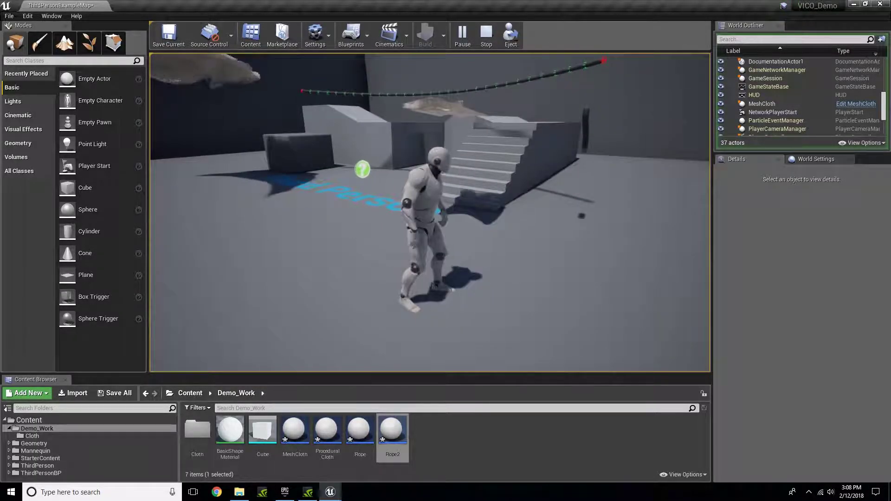
{"action": "key", "text": "a"}
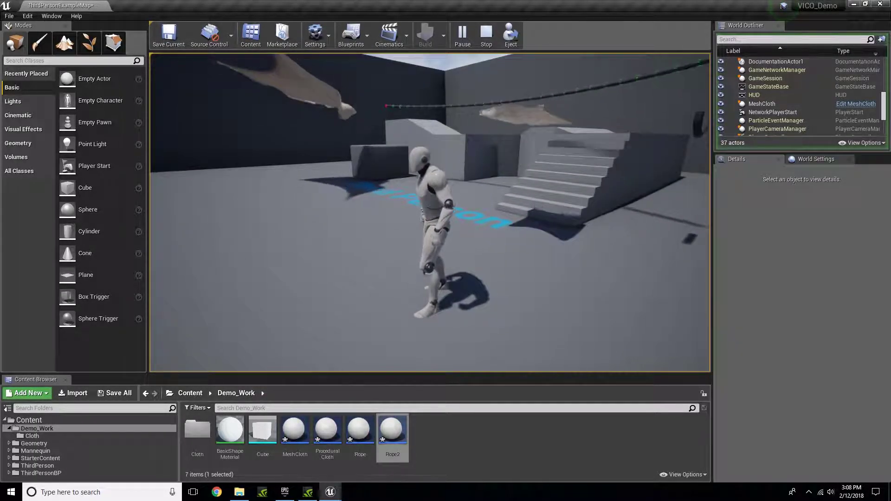
{"action": "key", "text": "a"}
{"action": "key", "text": "w"}
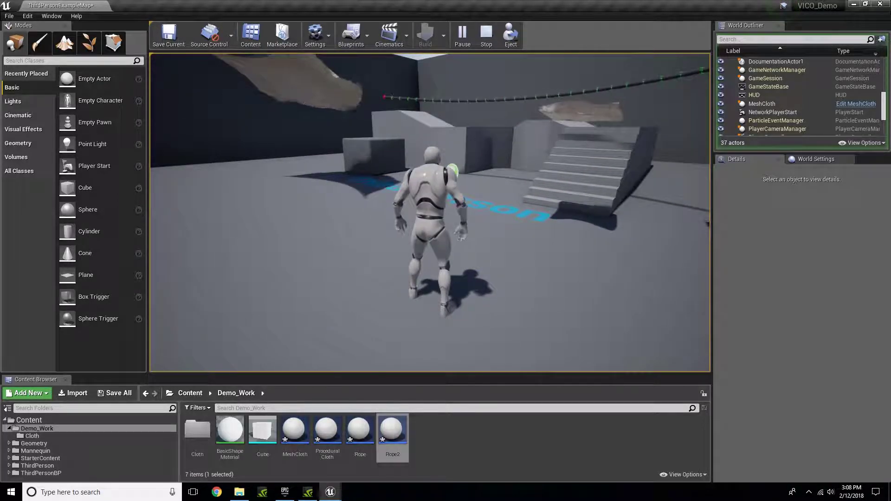
{"action": "key", "text": "Escape"}
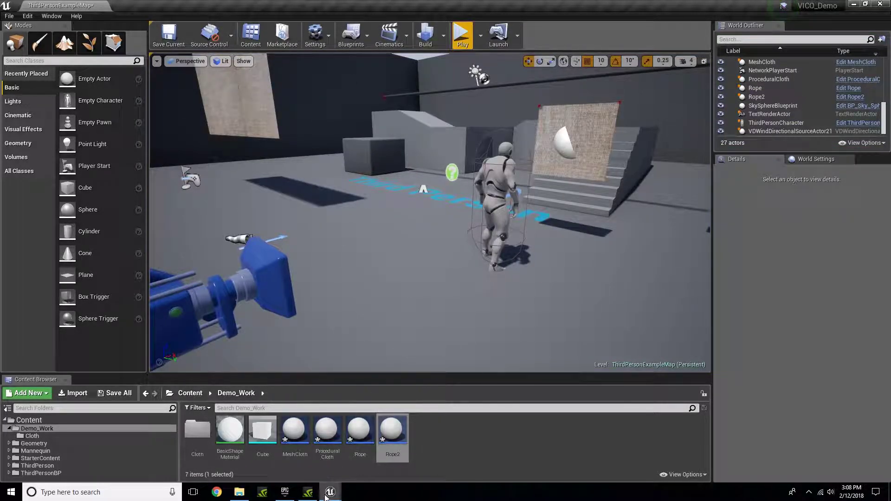
Set the Drag Coefficient of the VDMeshCloth component to 0.1 in the MeshCloth blueprint and compile it.
{"action": "mouse_move", "coordinate": [326, 493]}
{"action": "left_click", "coordinate": [357, 463]}
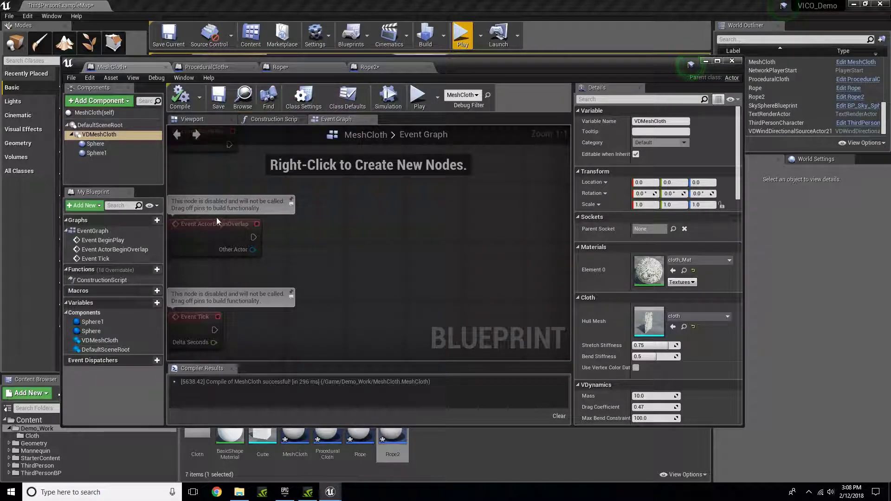
{"action": "left_click", "coordinate": [105, 135]}
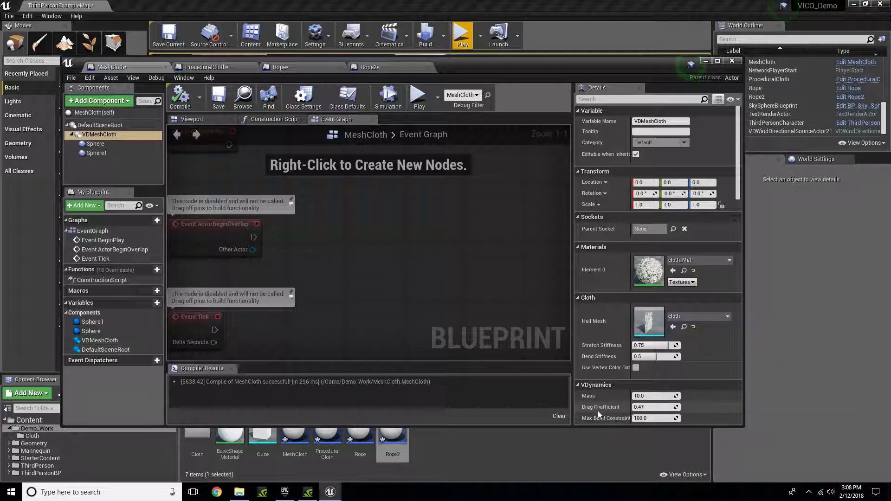
{"action": "left_click", "coordinate": [649, 407]}
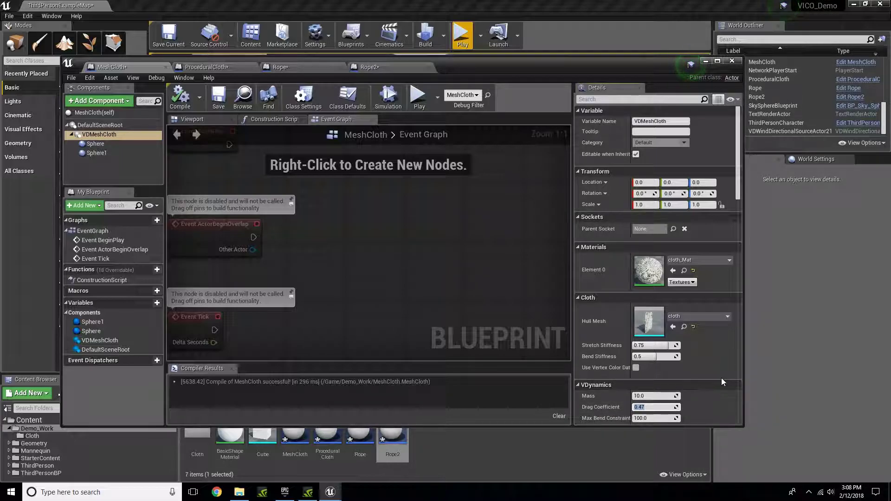
{"action": "type", "text": "0.1"}
{"action": "left_click", "coordinate": [191, 106]}
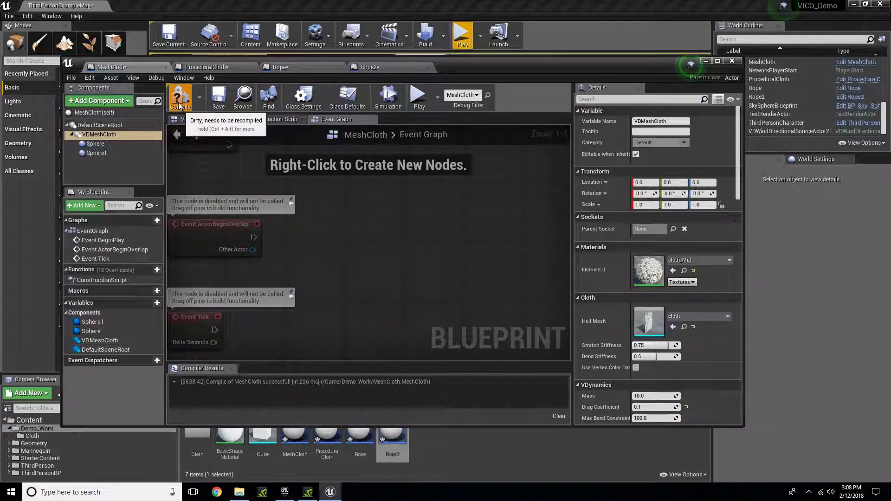
Set the Drag Coefficient of the VDProceduralCloth component to 0.1 in the ProceduralCloth blueprint and compile it.
{"action": "left_click", "coordinate": [207, 66]}
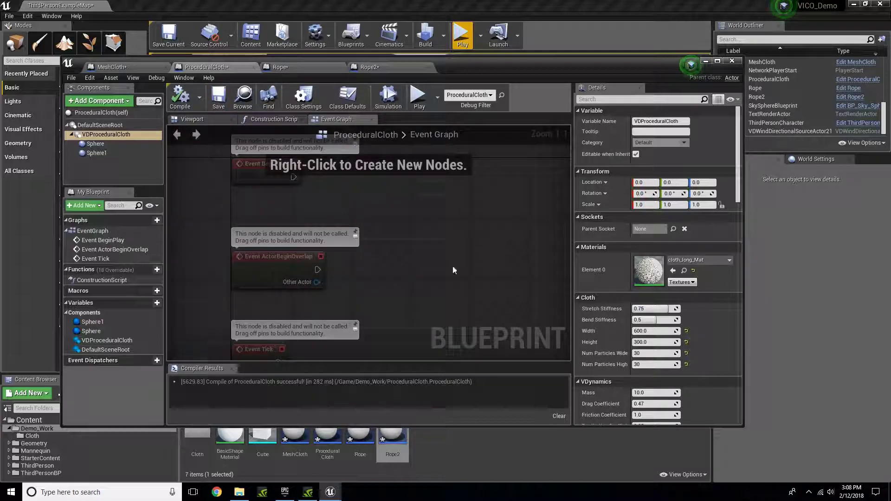
{"action": "left_click", "coordinate": [656, 404]}
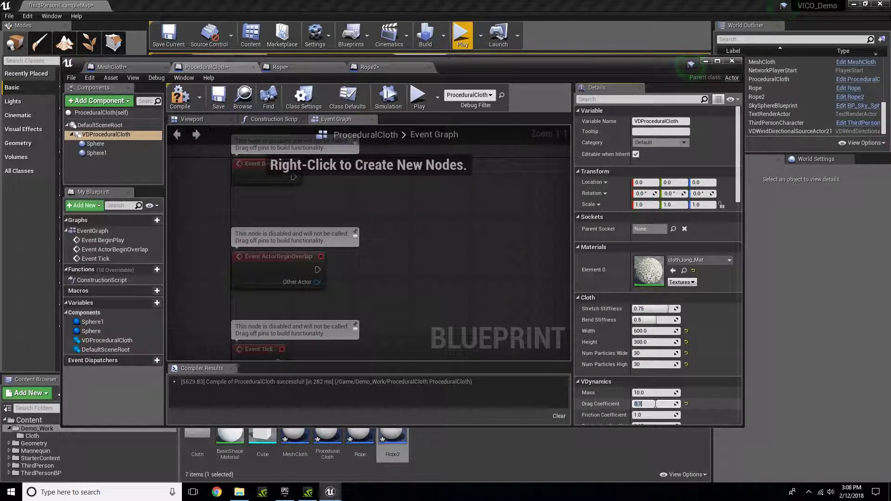
{"action": "left_click", "coordinate": [180, 97]}
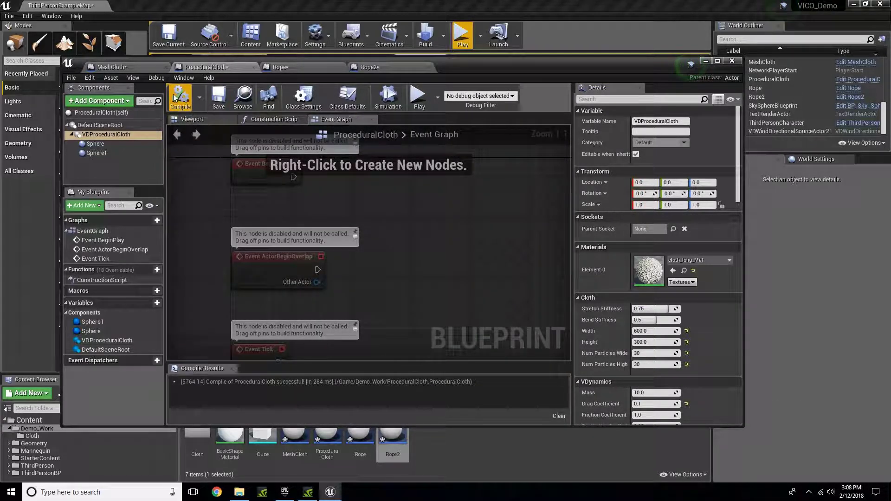
Set the VDRope Drag Coefficient to 0.1 in both the Rope and Rope2 blueprints and compile each one.
{"action": "left_click", "coordinate": [280, 67]}
{"action": "left_click", "coordinate": [663, 405]}
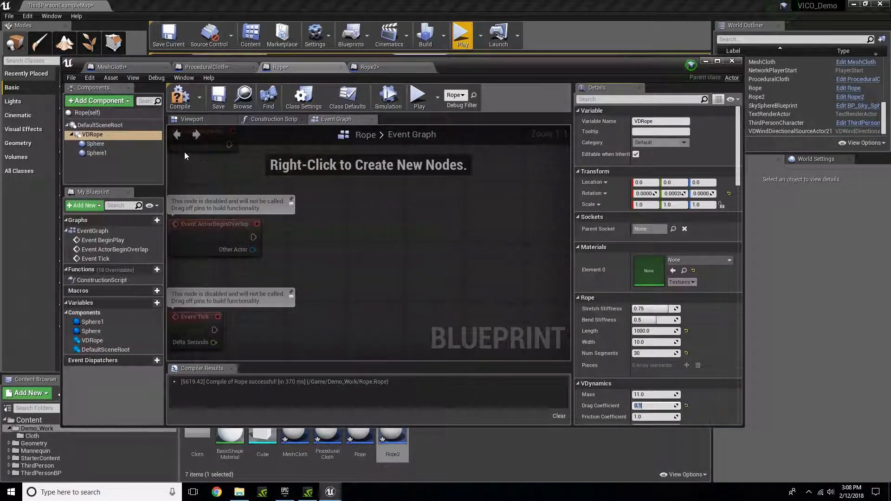
{"action": "left_click", "coordinate": [180, 97]}
{"action": "left_click", "coordinate": [370, 67]}
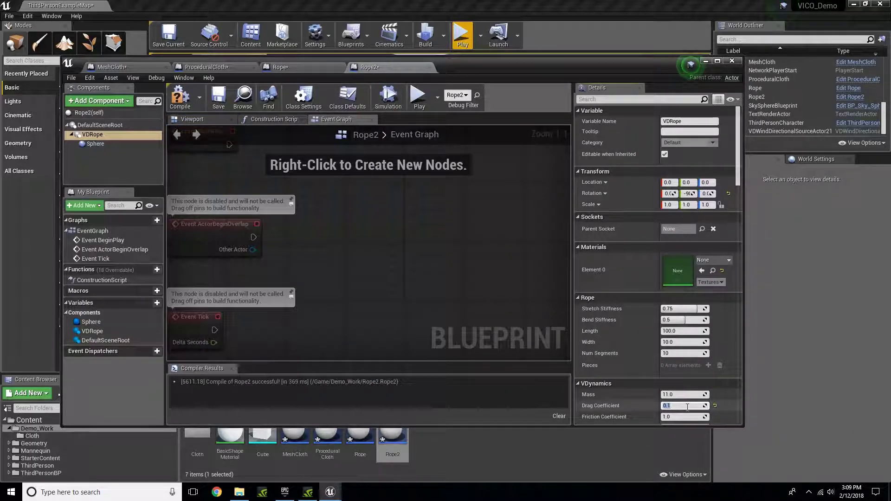
{"action": "left_click", "coordinate": [180, 97]}
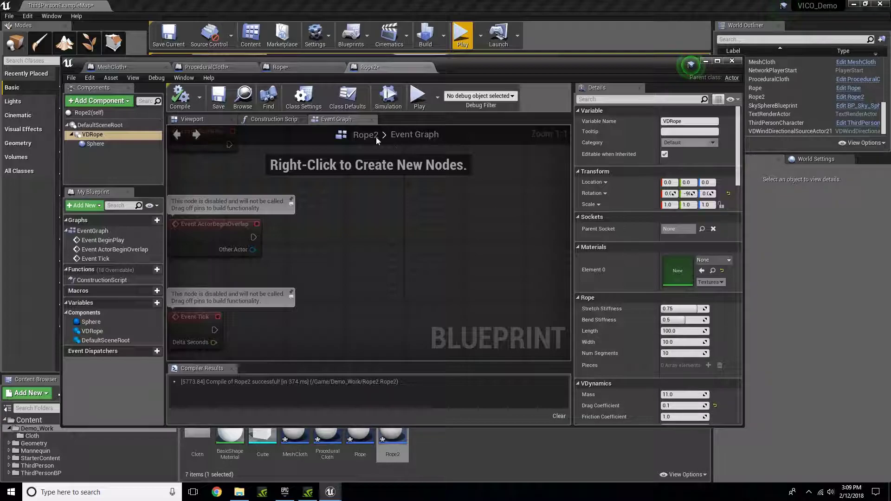
Close the blueprint editor and play the level, running the character toward the cloths and the hanging rope to check their wind response.
{"action": "left_click", "coordinate": [208, 67]}
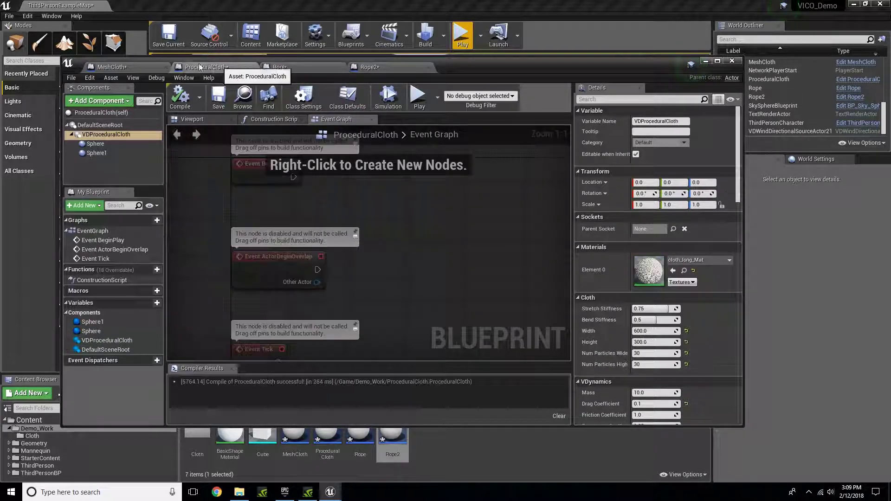
{"action": "left_click", "coordinate": [731, 62]}
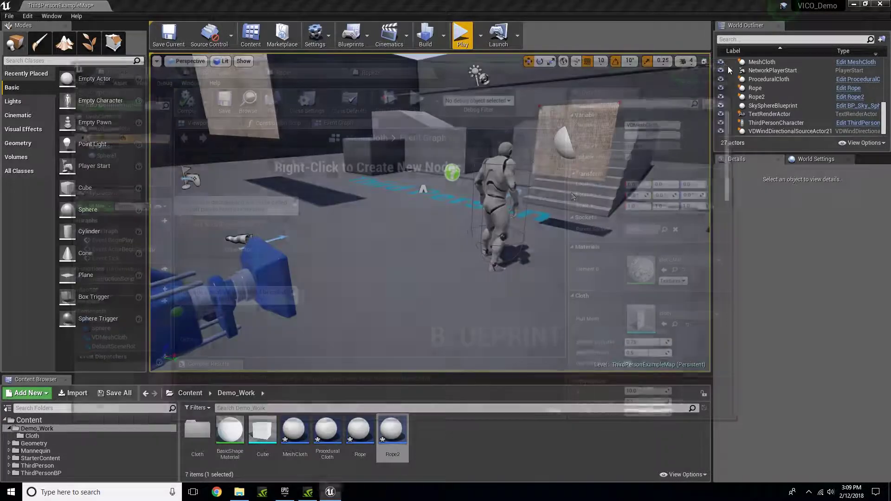
{"action": "left_click", "coordinate": [461, 35]}
{"action": "key", "text": "a"}
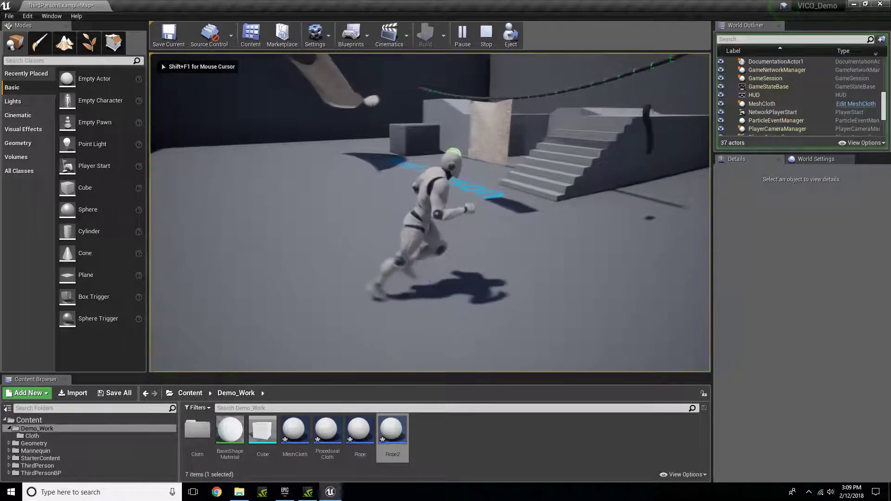
{"action": "key", "text": "w"}
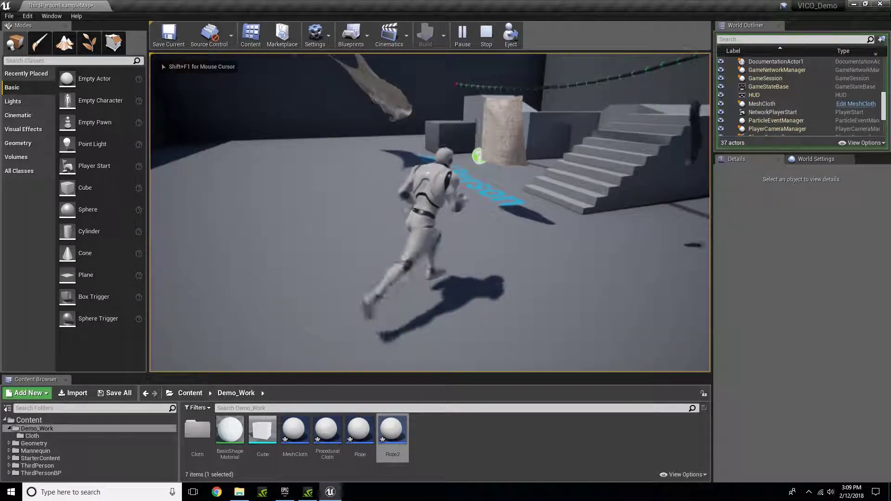
{"action": "key", "text": "d"}
{"action": "key", "text": "w"}
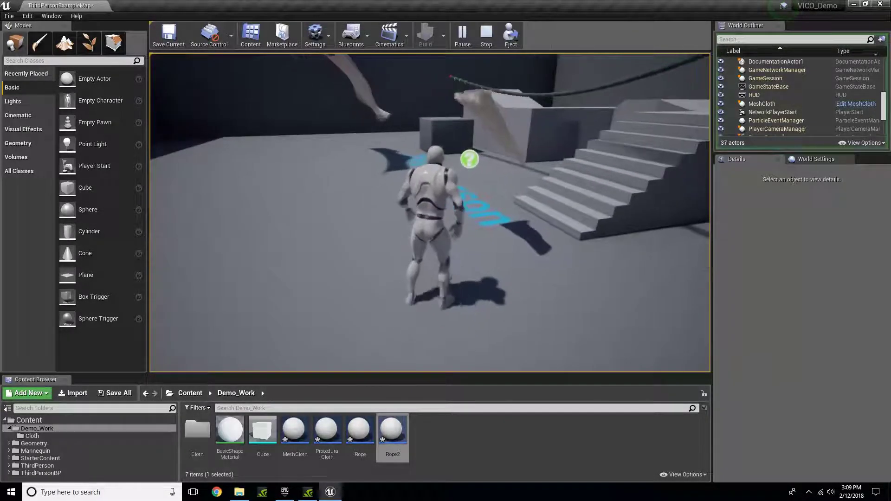
{"action": "key", "text": "w"}
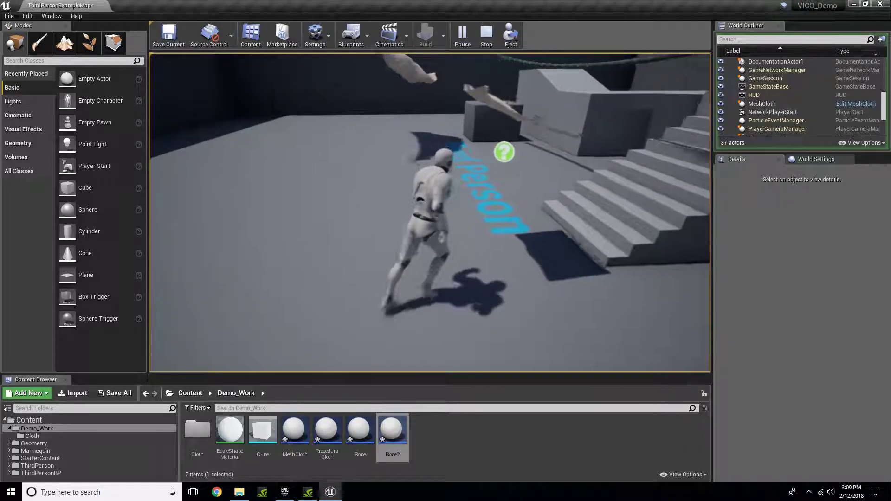
{"action": "key", "text": "s"}
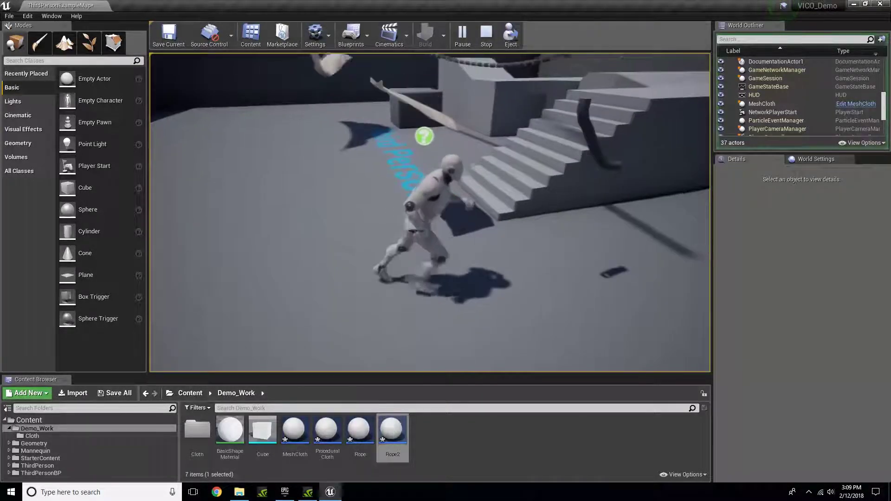
{"action": "key", "text": "d"}
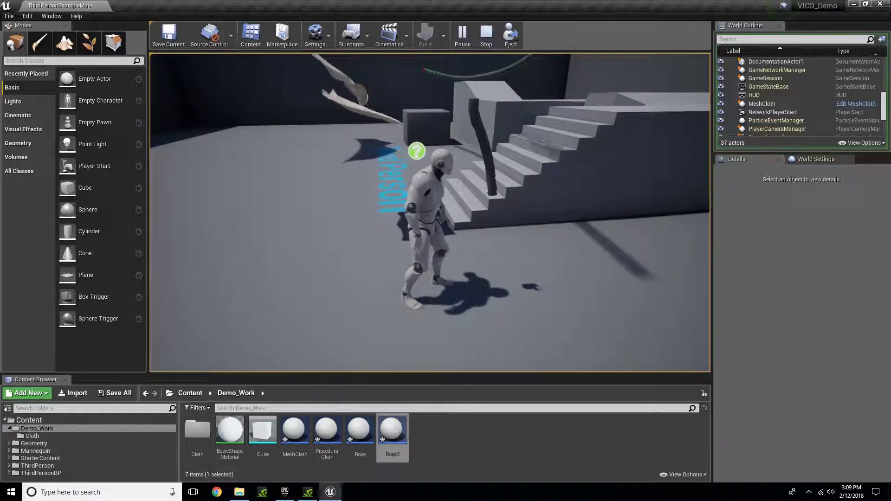
Run the character under the high hanging cloth and back to check its movement with the new drag.
{"action": "key", "text": "w"}
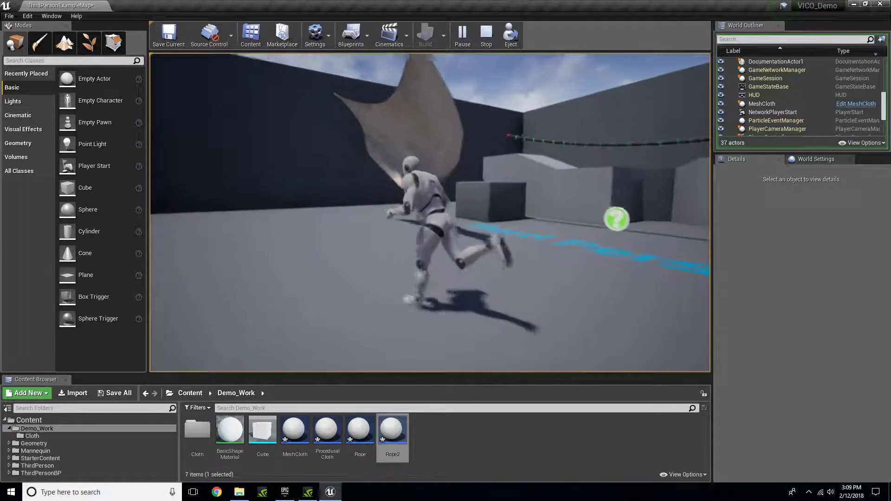
{"action": "key", "text": "s"}
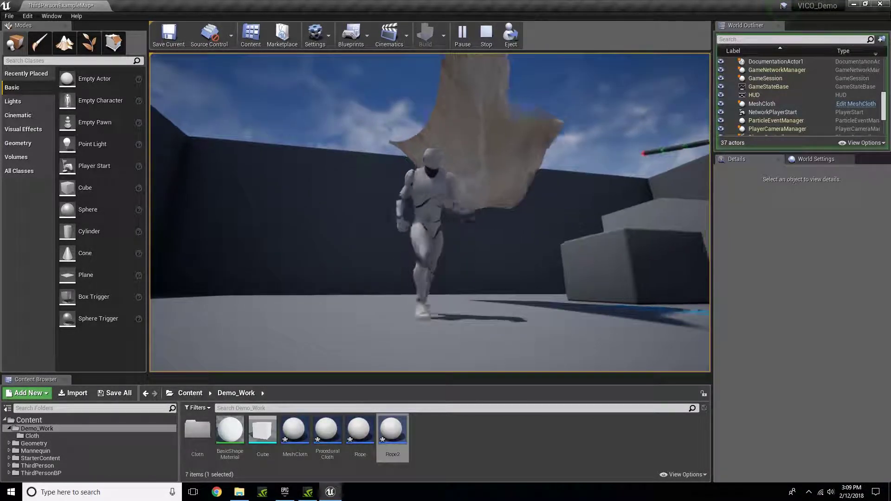
{"action": "key", "text": "s"}
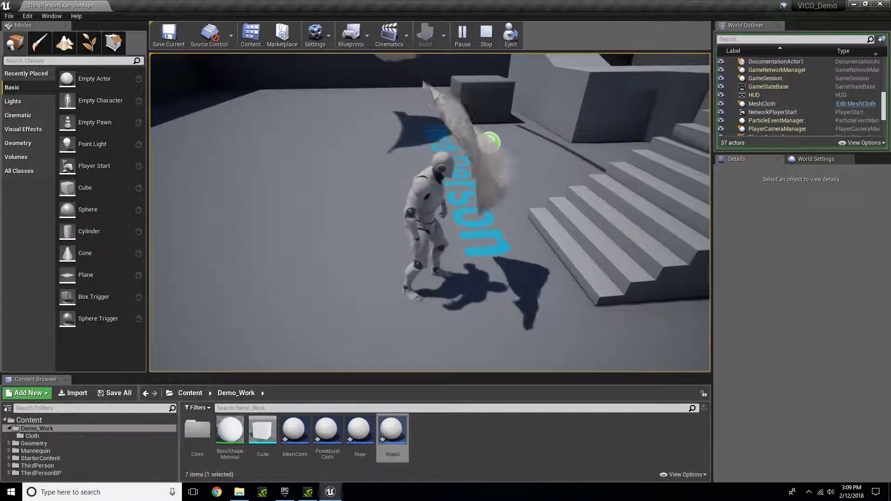
Run the character past the hanging rope and up the stairs to watch the rope strung across the level.
{"action": "key", "text": "d"}
{"action": "key", "text": "a"}
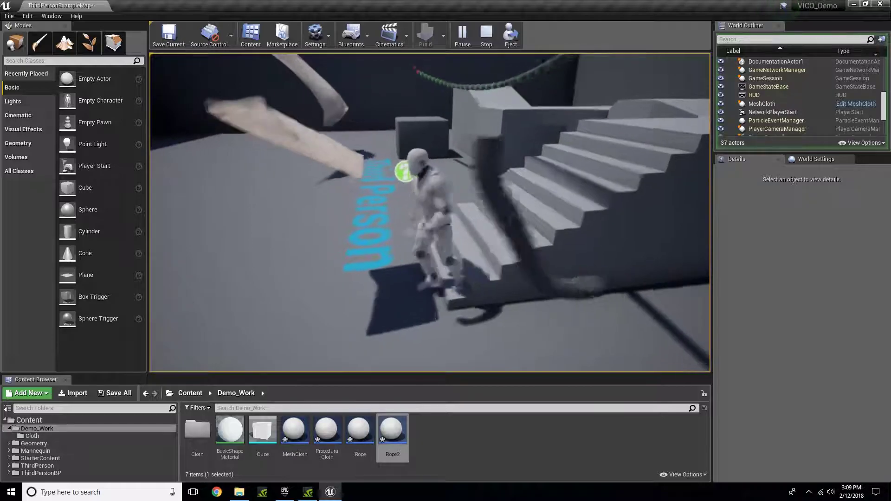
{"action": "key", "text": "d"}
{"action": "key", "text": "a"}
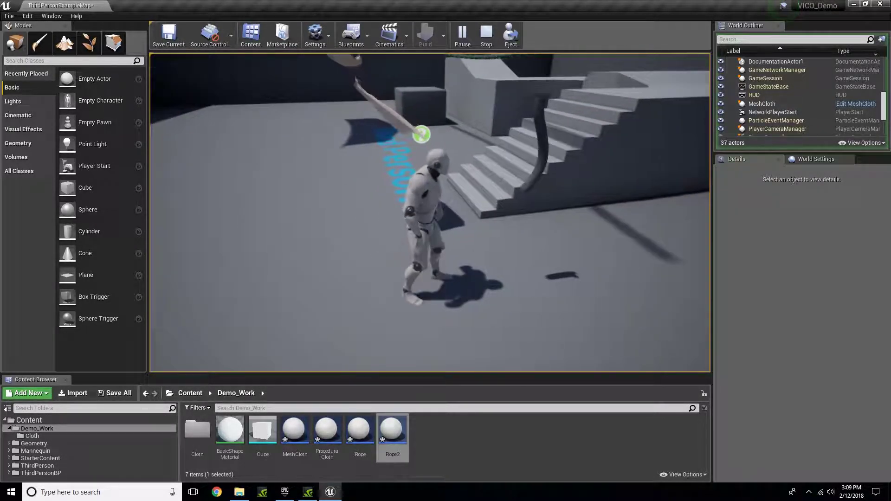
{"action": "key", "text": "w"}
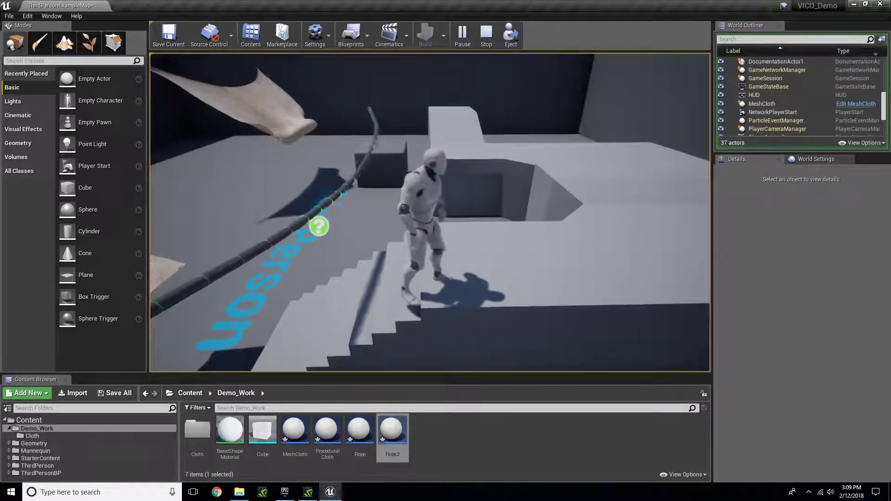
{"action": "key", "text": "a"}
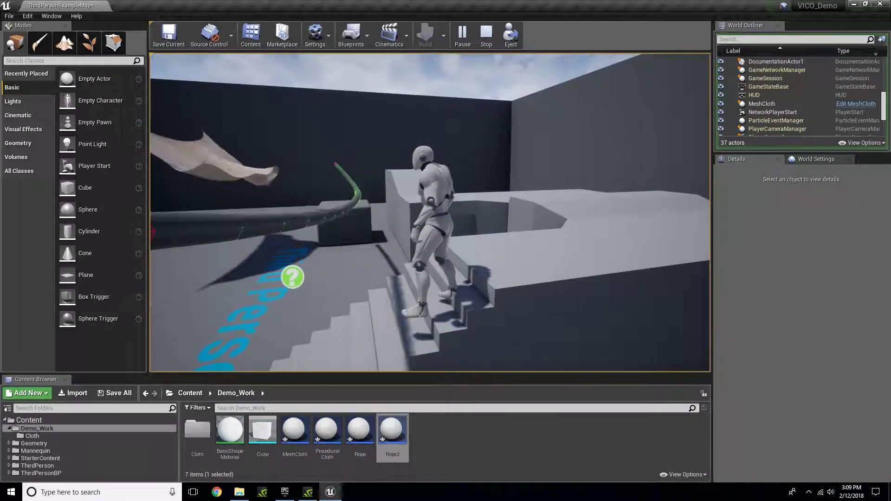
Bring the character down from the stairs to the open floor for an overall view, and end the play session.
{"action": "key", "text": "s"}
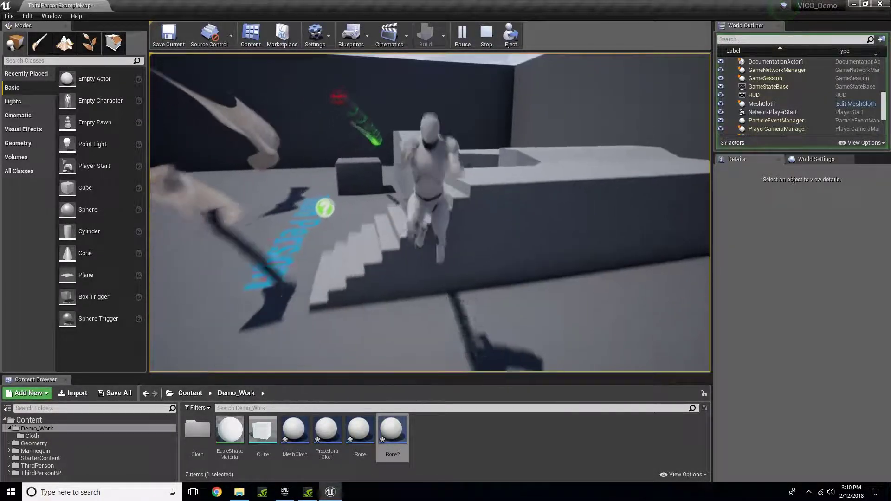
{"action": "key", "text": "a"}
{"action": "key", "text": "w"}
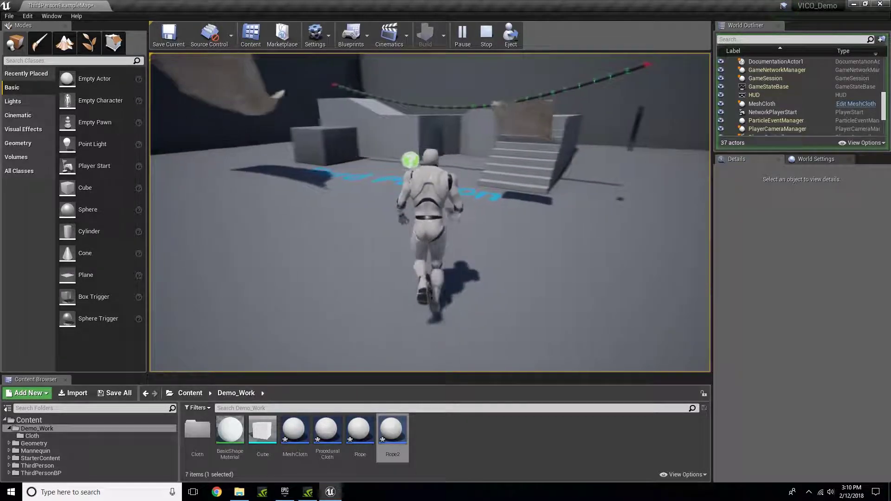
{"action": "key", "text": "shift+F1"}
{"action": "key", "text": "Escape"}
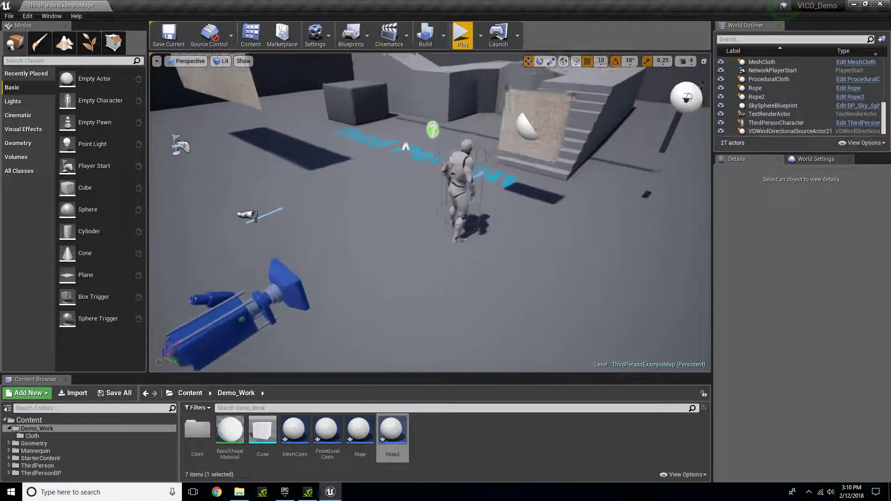
{"action": "right_click_drag", "start_coordinate": [430, 212], "coordinate": [384, 168]}
{"action": "key", "text": "s"}
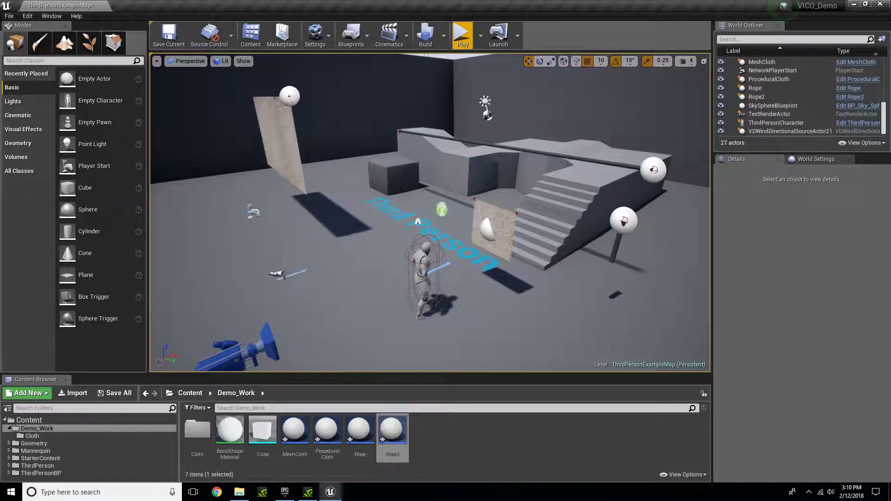
{"action": "right_click_drag", "start_coordinate": [415, 324], "coordinate": [434, 311]}
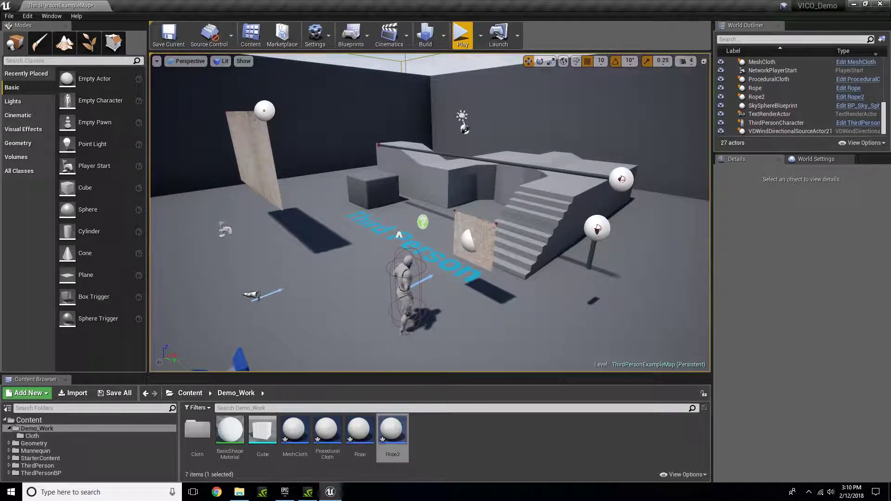